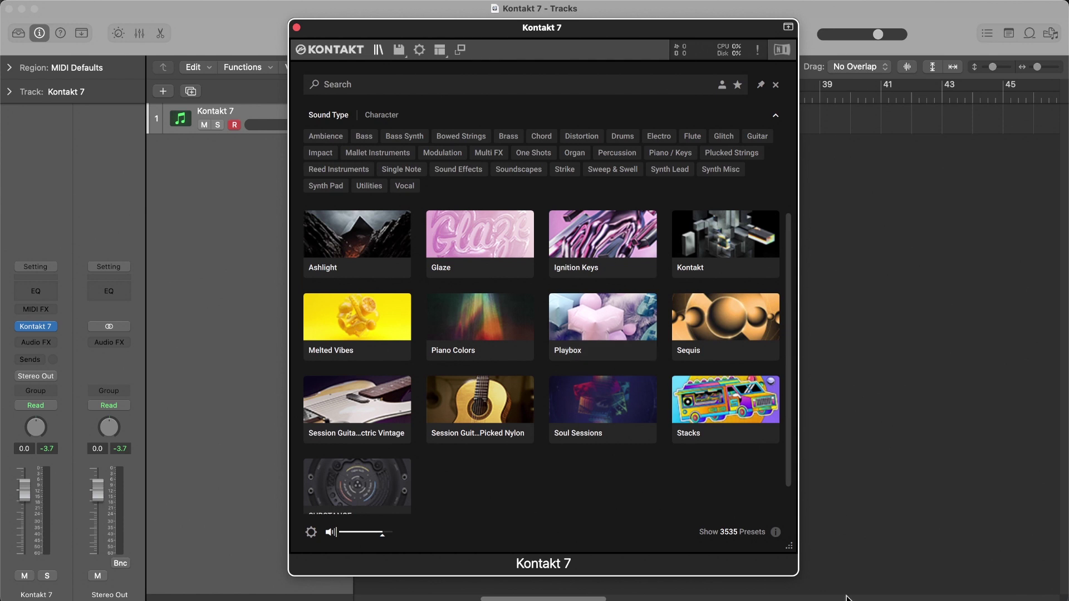
Step: Shorten the Kontakt window, browse the Kontakt and Glaze preset lists, and view the Kontakt library's bank categories
left_click_drag(793, 551, 766, 564)
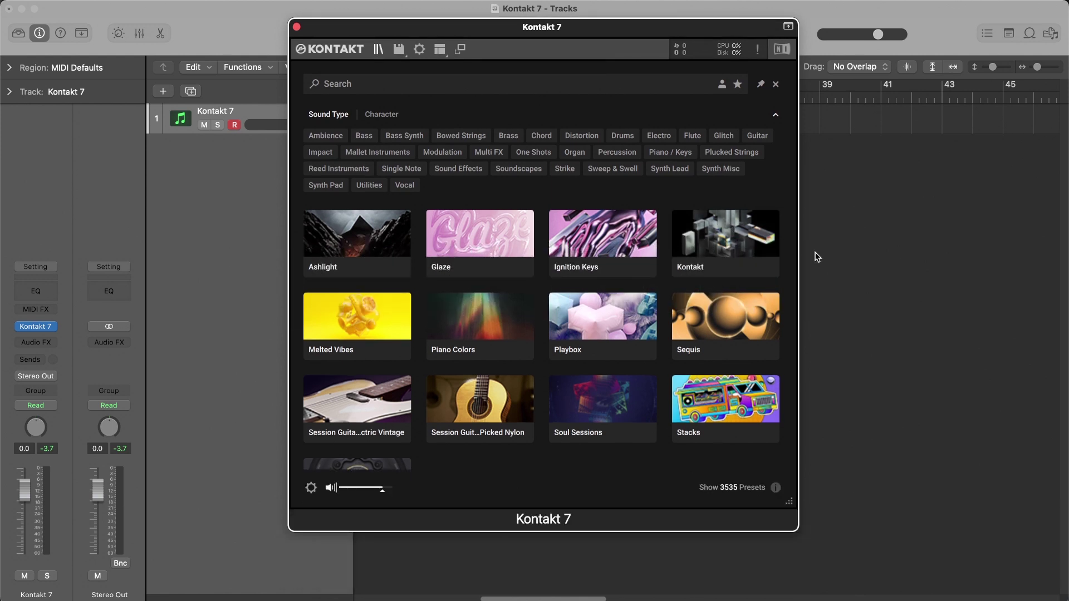
left_click(756, 251)
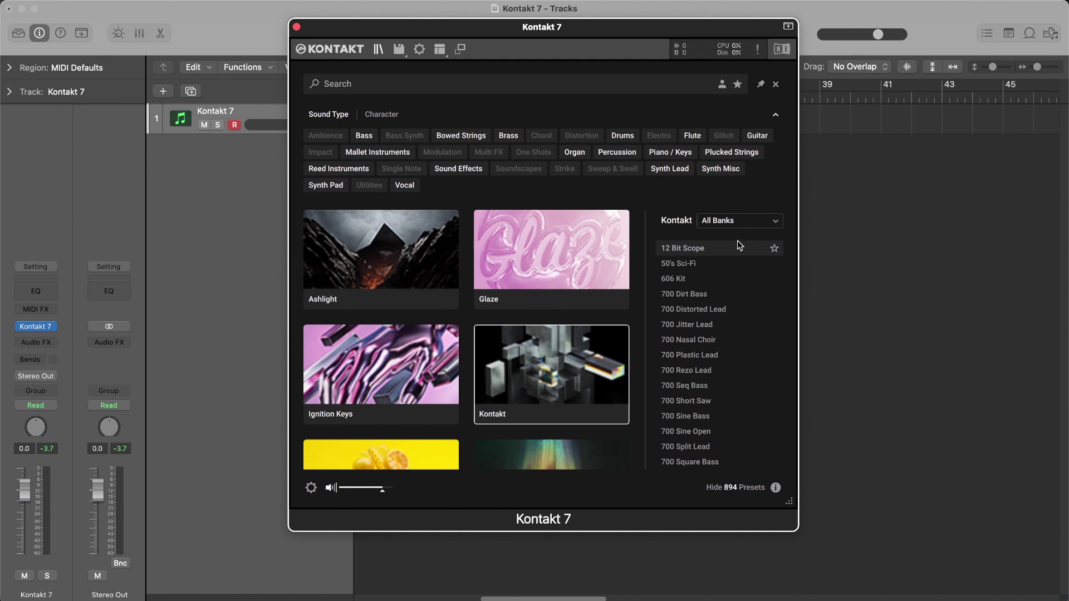
left_click(595, 267)
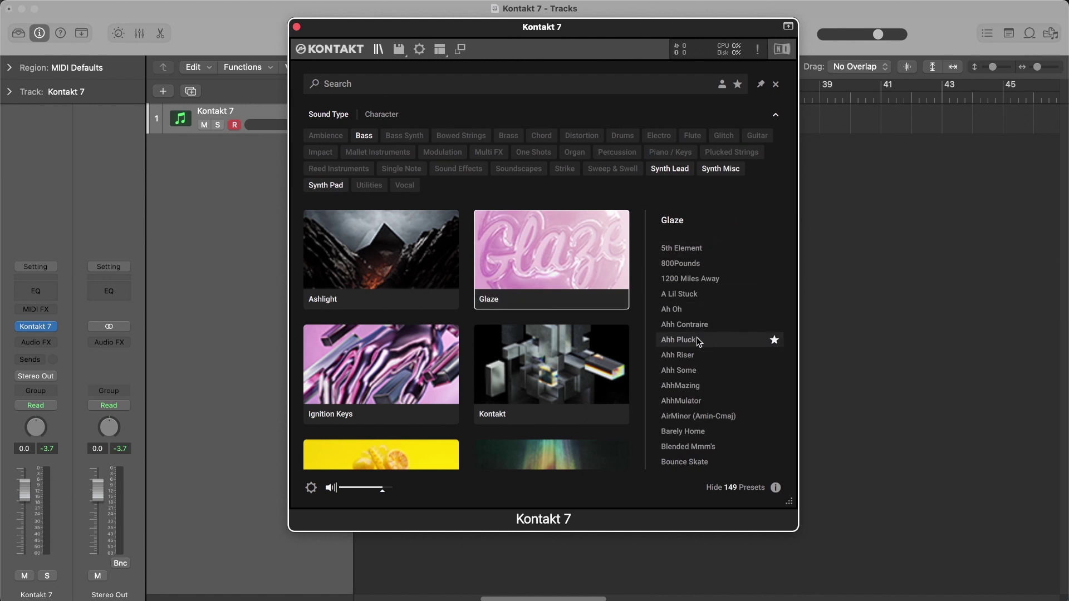
left_click(585, 366)
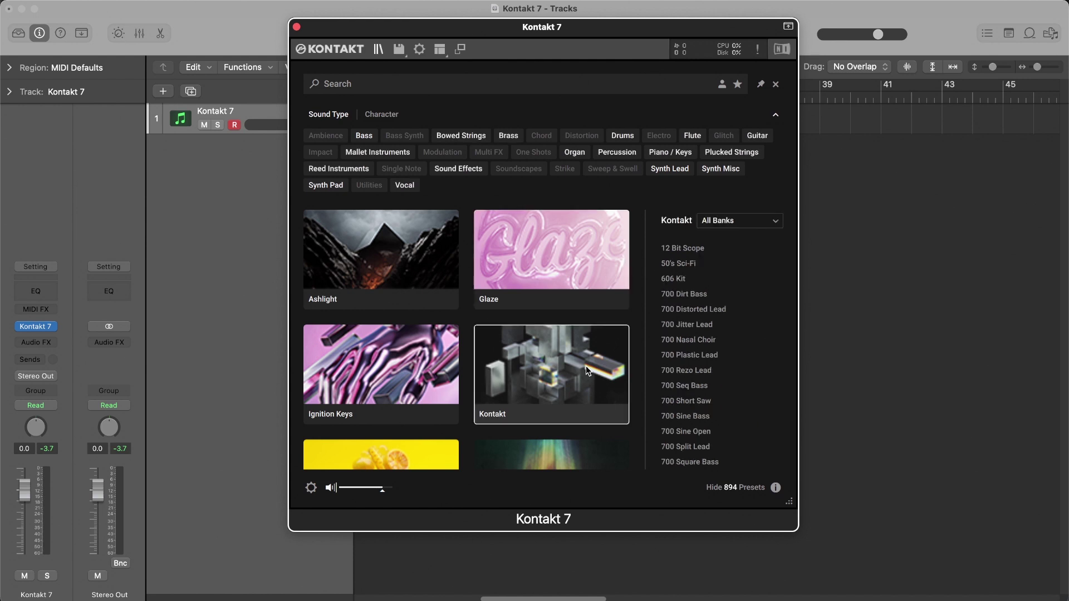
left_click(743, 222)
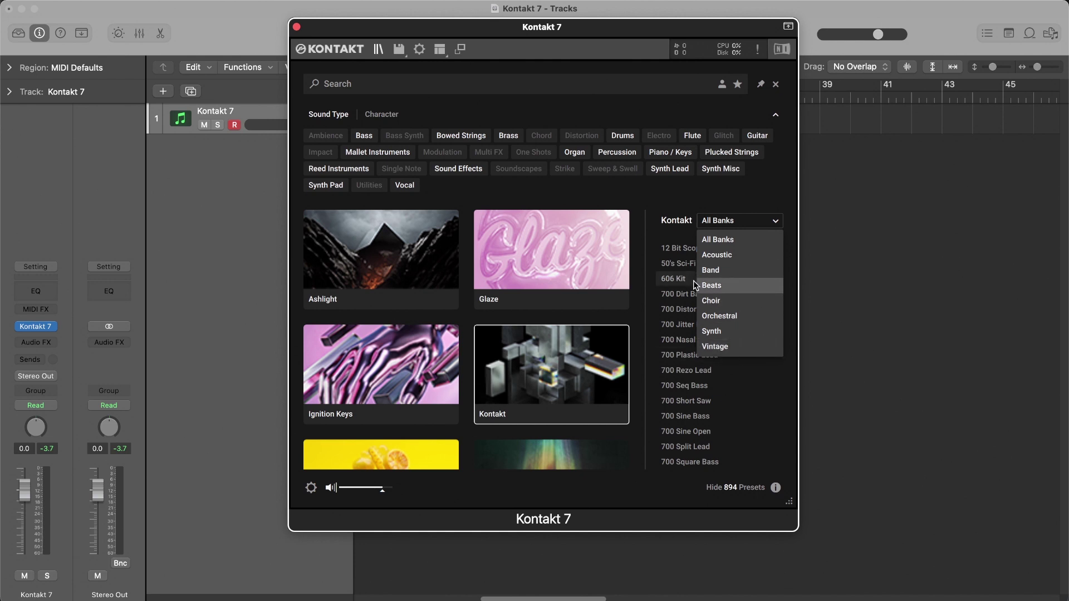
left_click(679, 238)
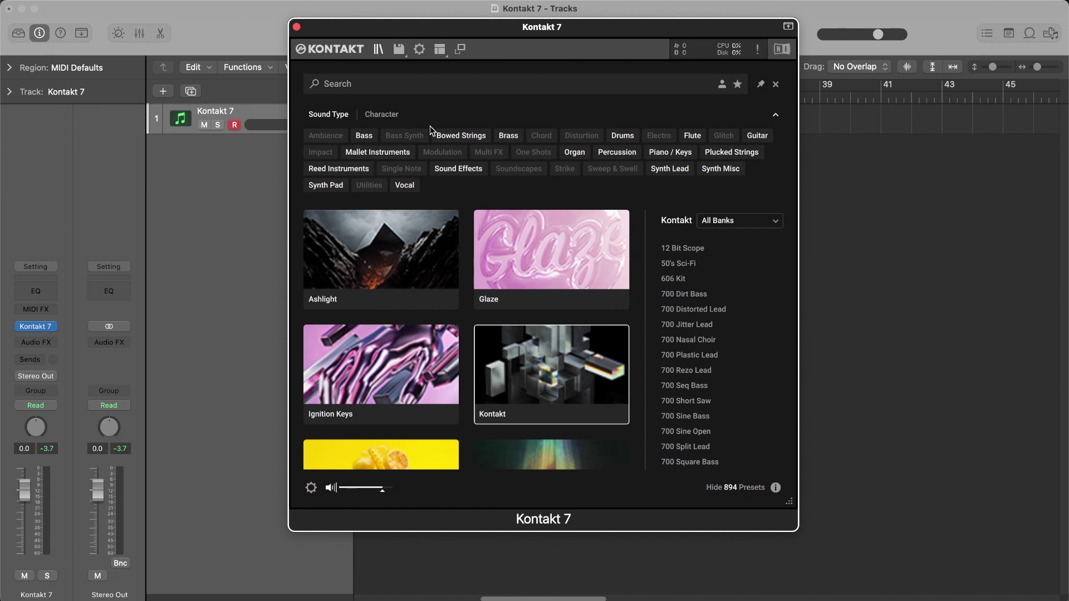
Step: Show the Ashlight library's presets and look through its available bank categories
left_click(371, 251)
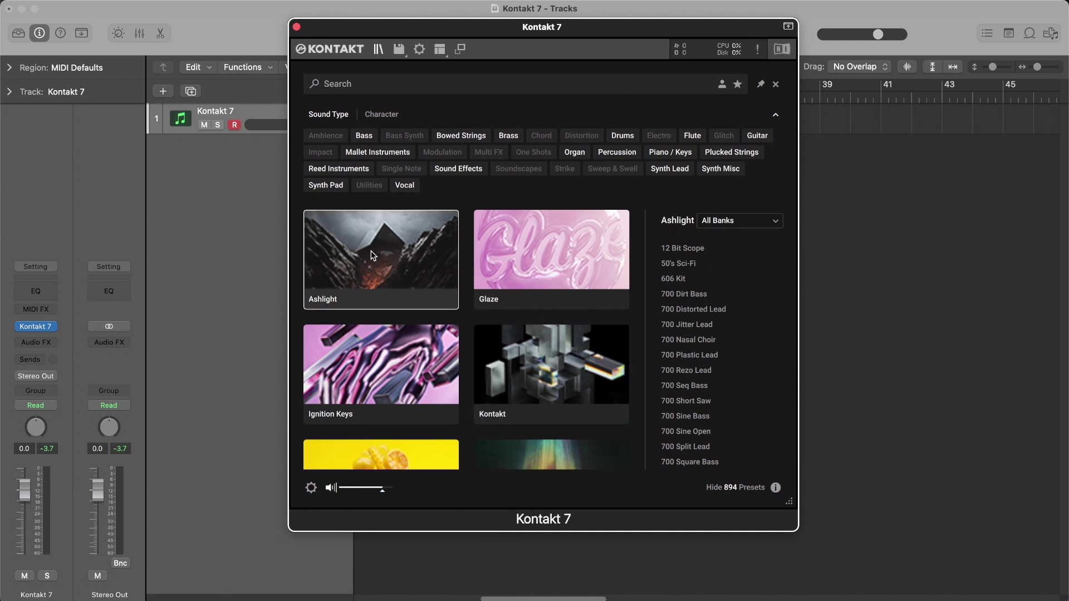
left_click(748, 224)
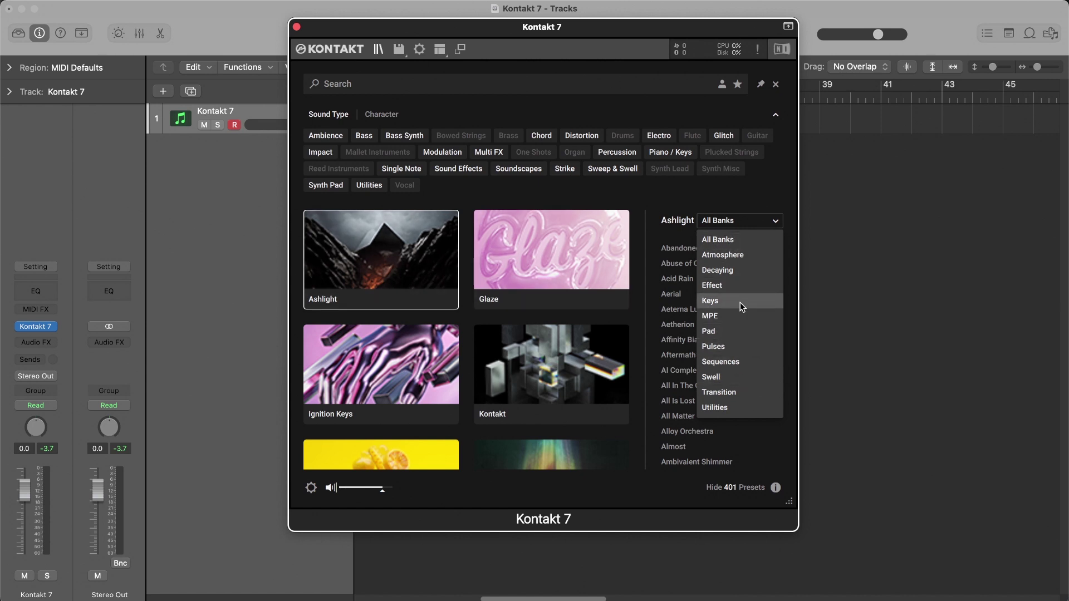
left_click(754, 226)
Step: Filter the Piano Colors library to the Piano bank and browse its presets
scroll(563, 334, "down", 4)
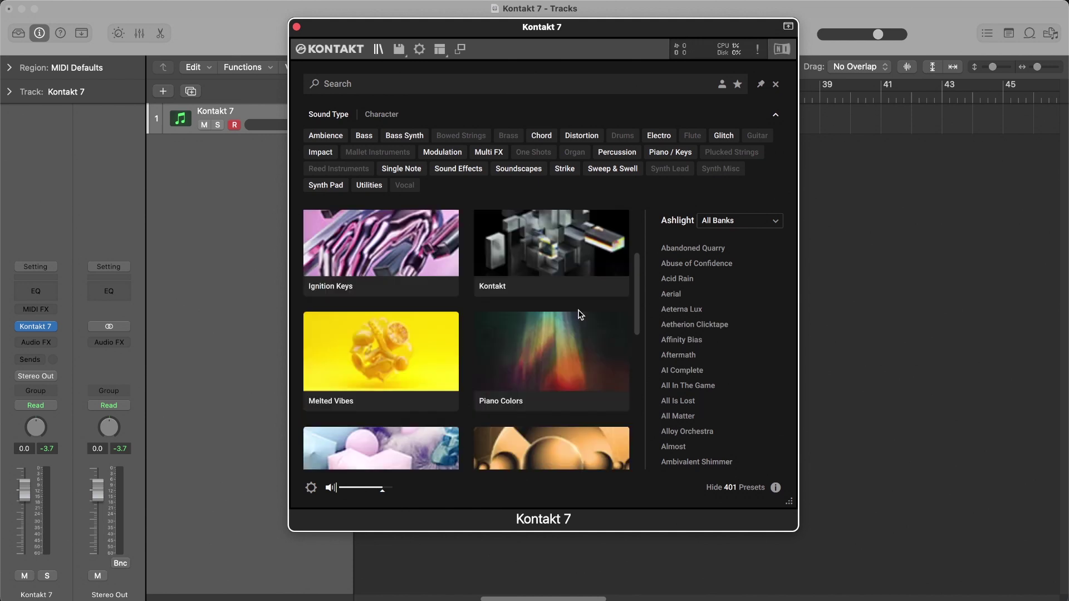
left_click(559, 357)
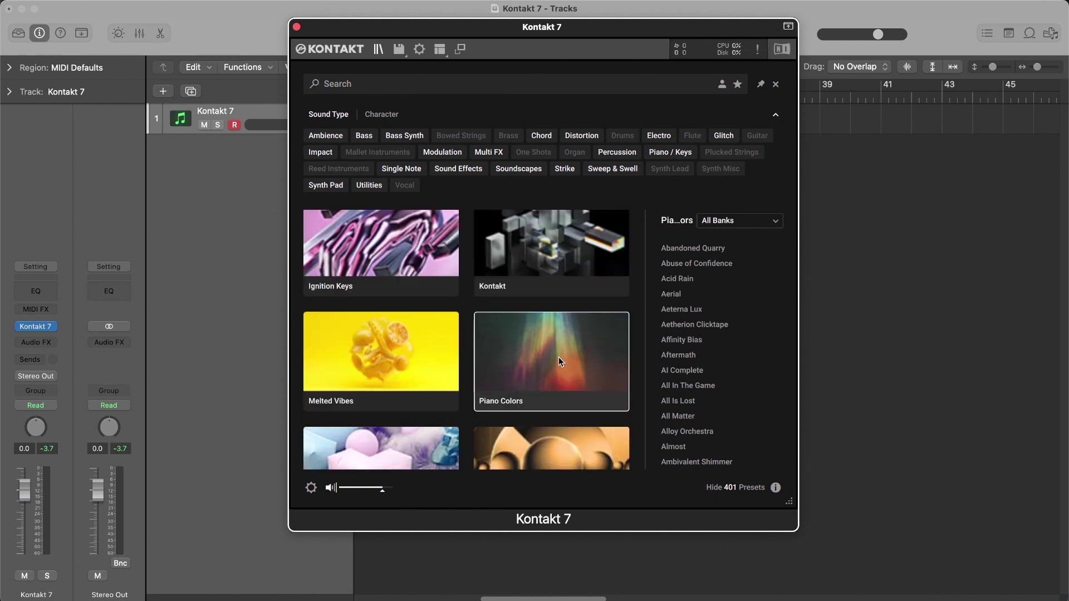
left_click(743, 220)
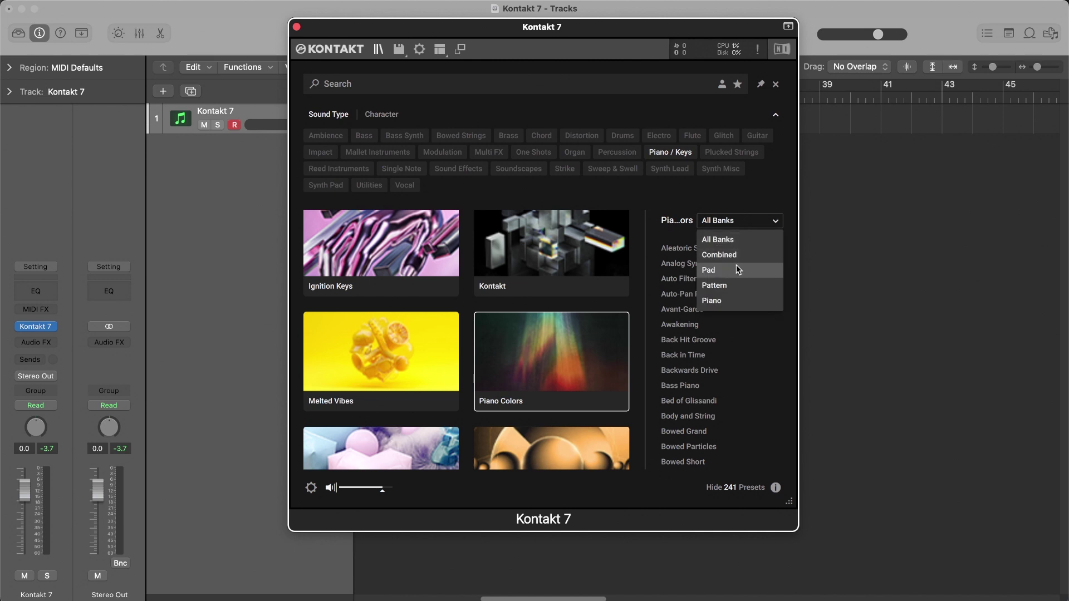
left_click(739, 301)
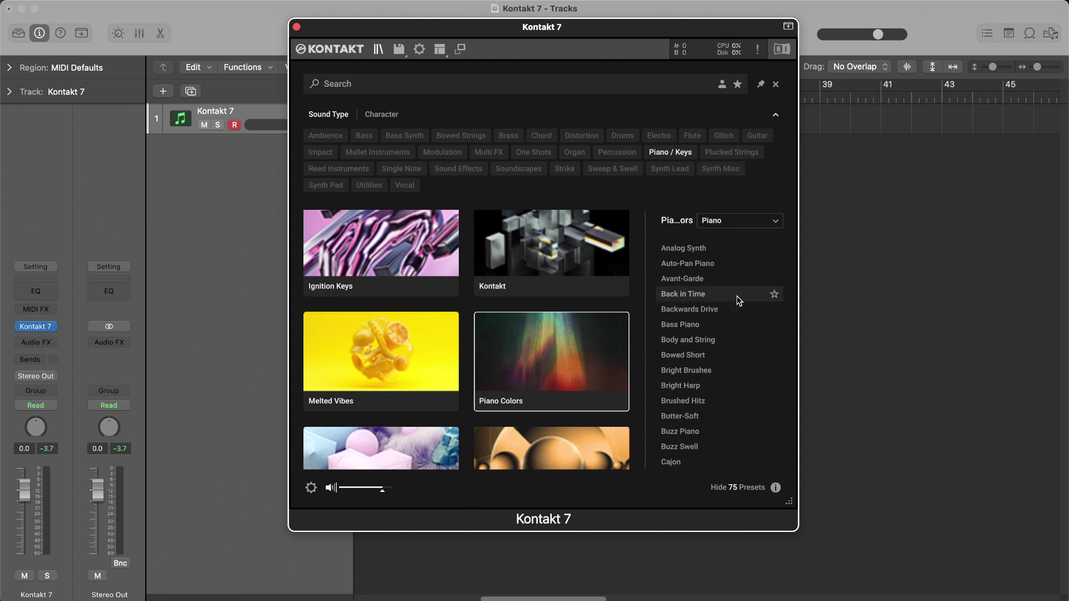
scroll(732, 280, "down", 10)
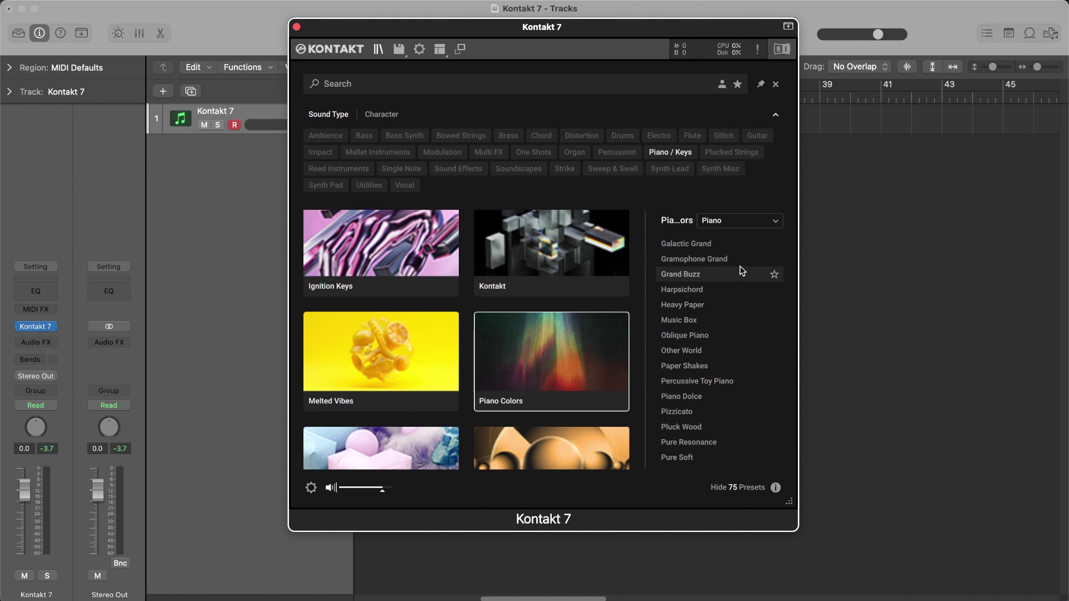
Step: Filter the Kontakt library to the Synth bank, then preview and load the Addition preset
scroll(613, 272, "up", 2)
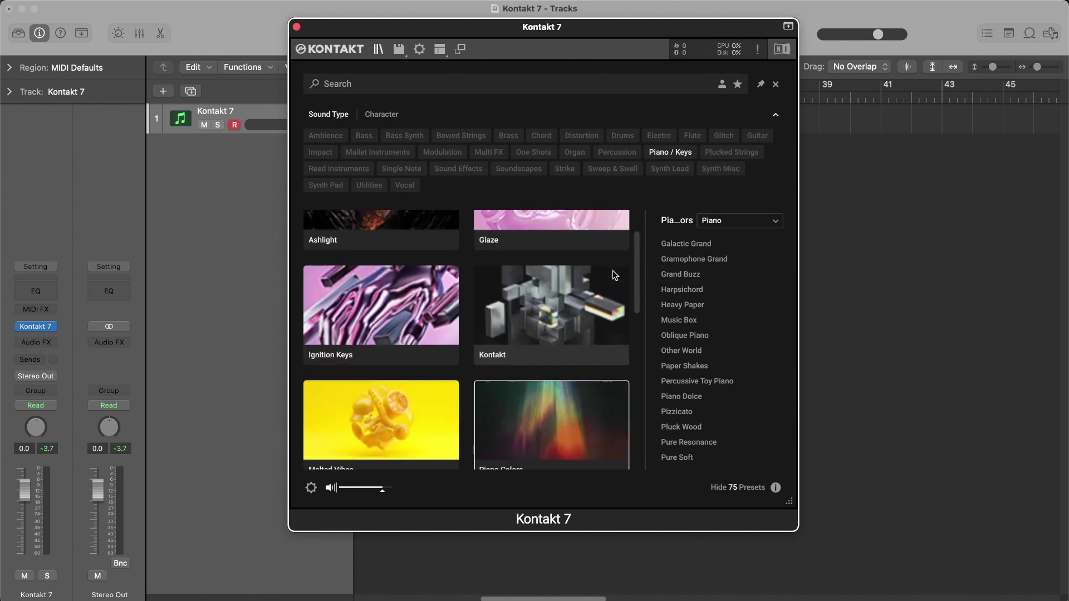
left_click(553, 304)
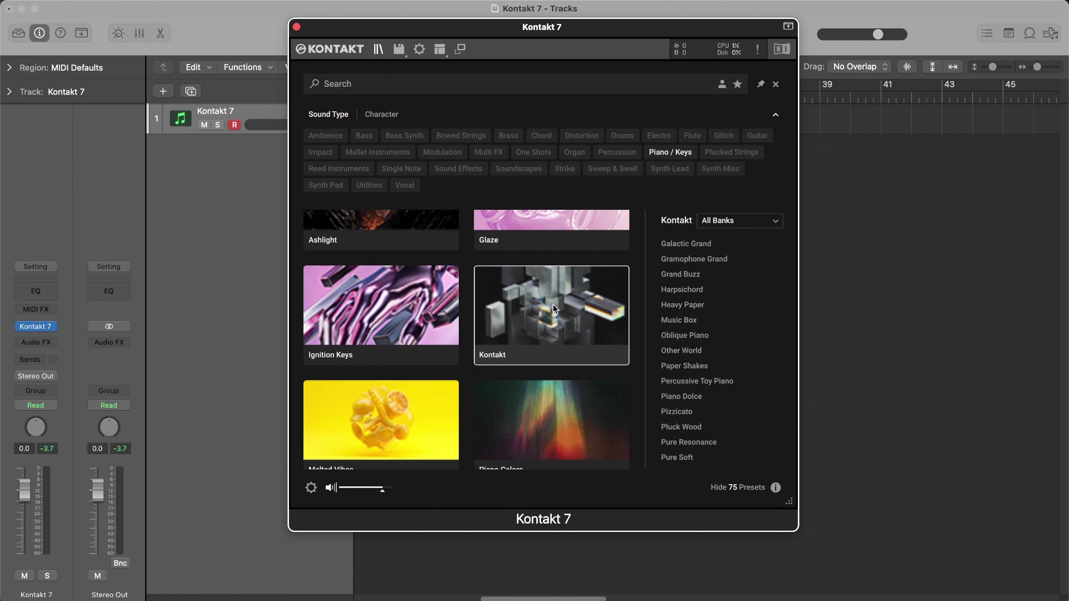
left_click(742, 222)
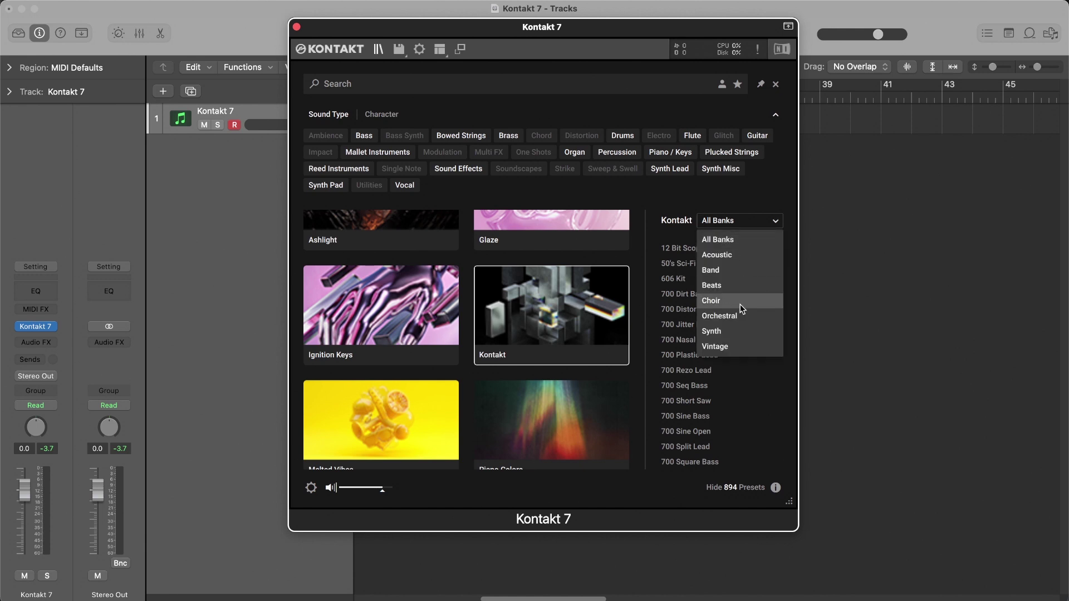
left_click(737, 328)
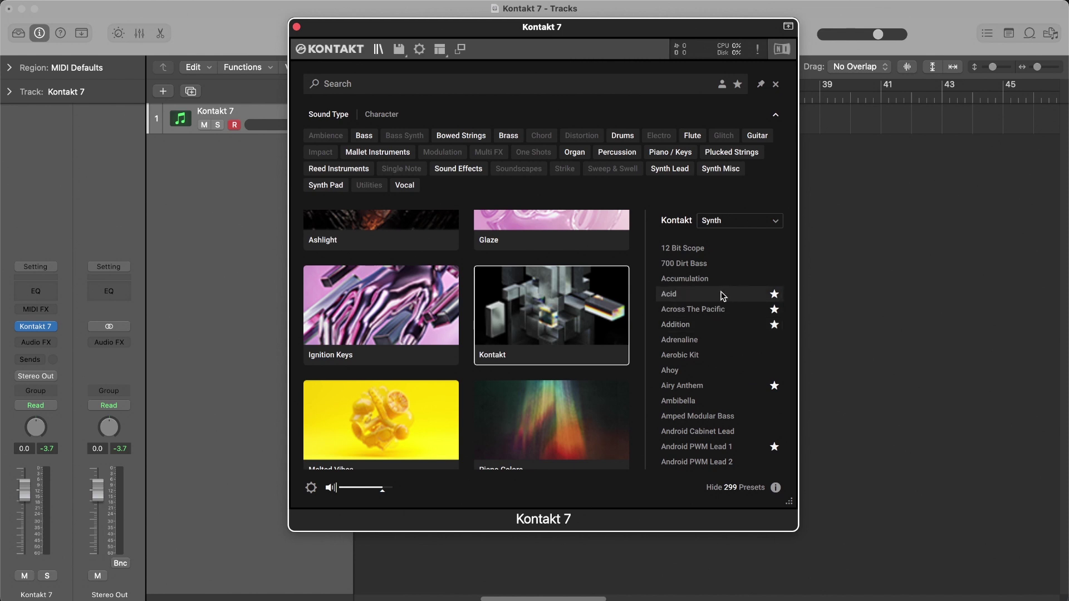
left_click(720, 324)
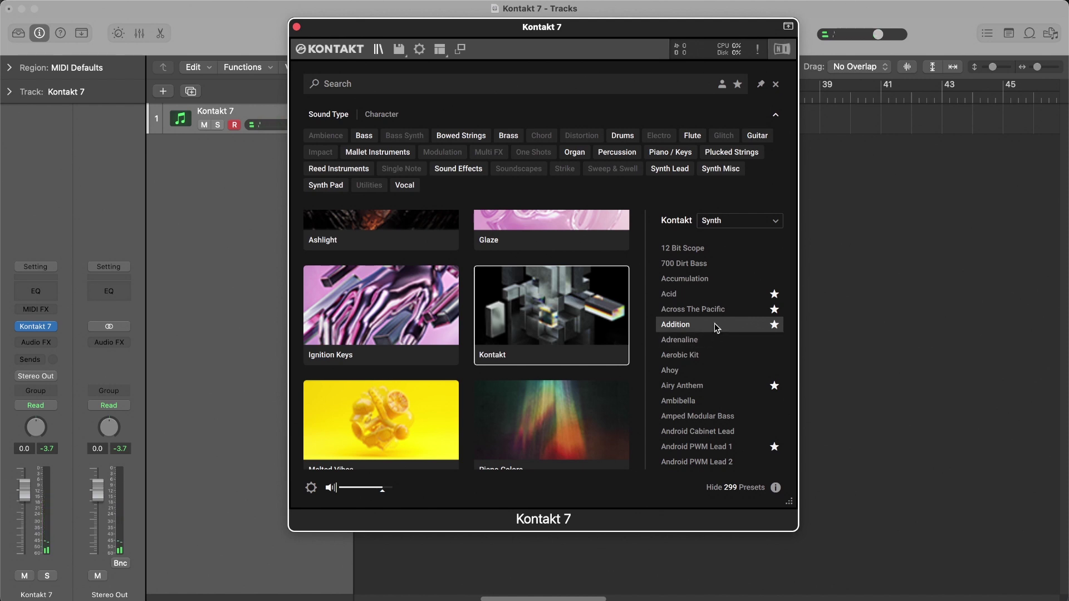
double_click(715, 325)
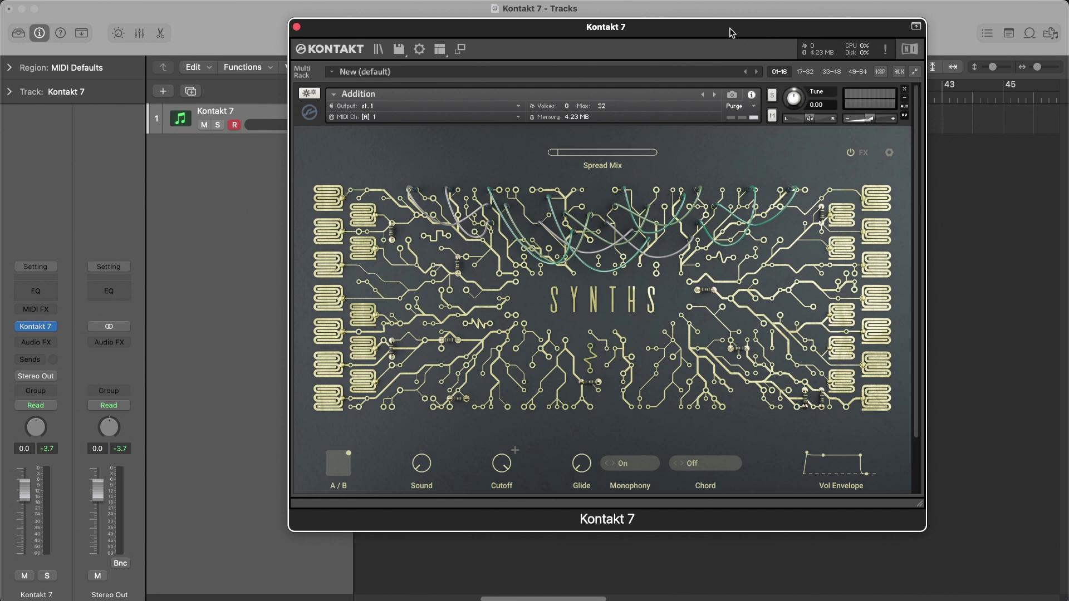
Step: Reposition the Kontakt window toward the middle of the screen and make it slightly taller
left_click_drag(726, 32, 661, 40)
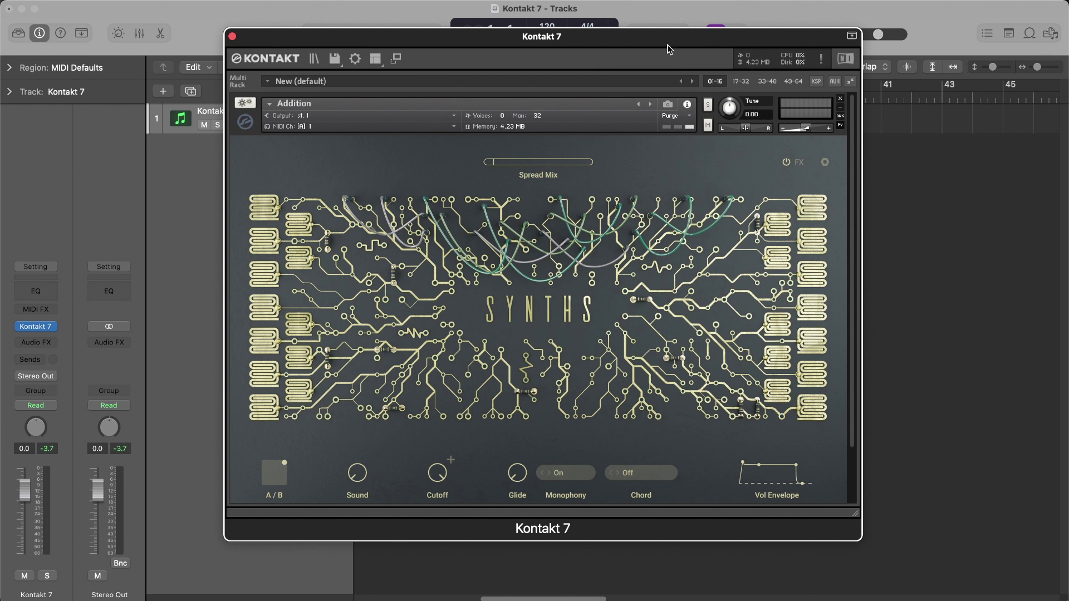
left_click_drag(667, 34, 662, 35)
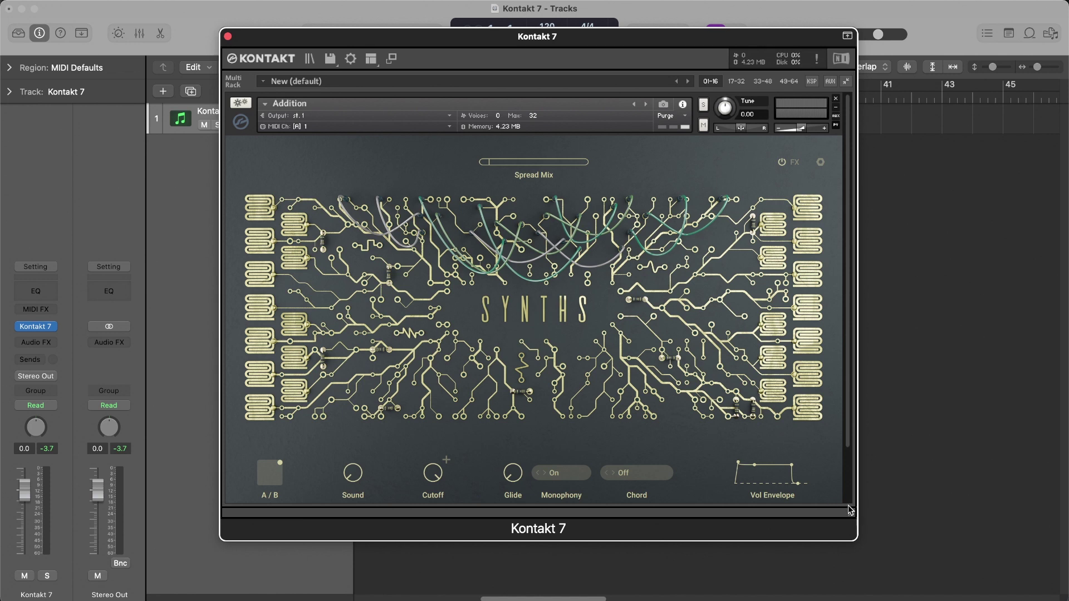
mouse_move(850, 513)
left_mouse_down()
mouse_move(860, 582)
mouse_move(863, 440)
mouse_move(854, 529)
left_mouse_up()
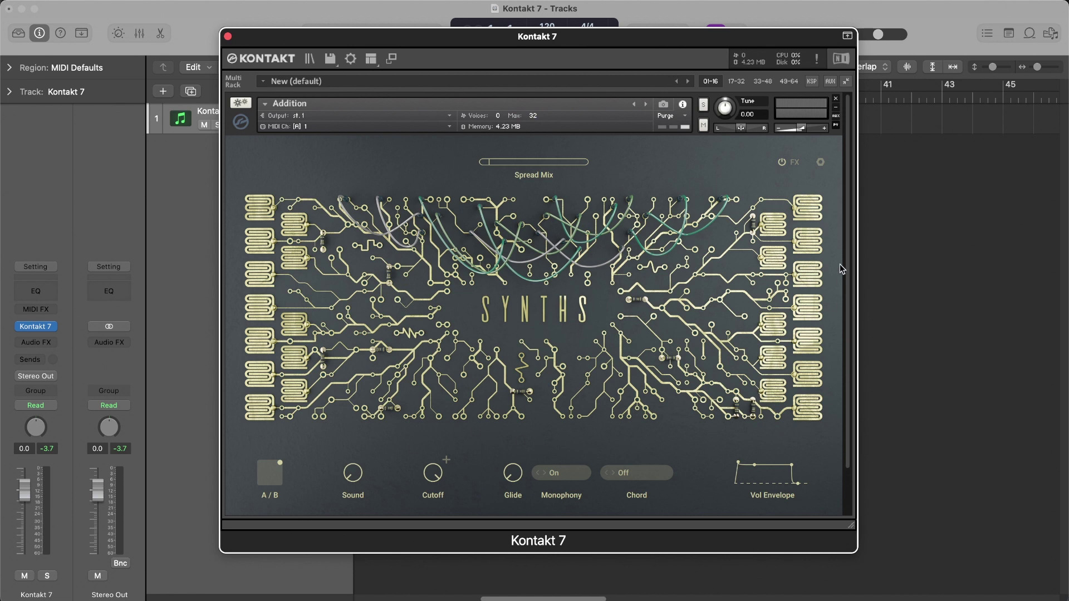
Step: Examine the Addition instrument's FX page and its settings page, and return to its main view
left_click(795, 165)
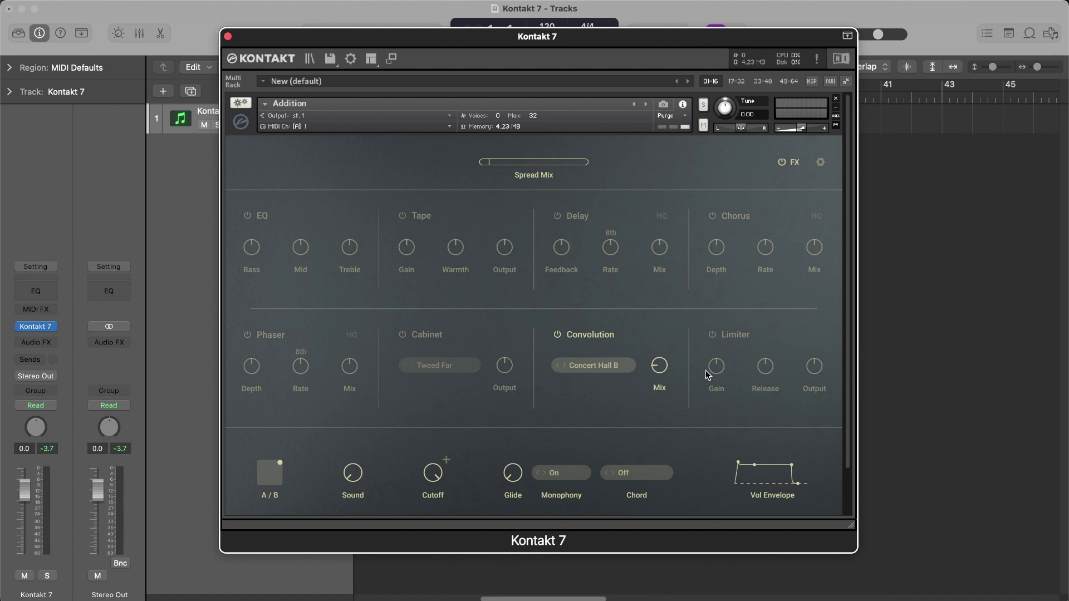
left_click(820, 164)
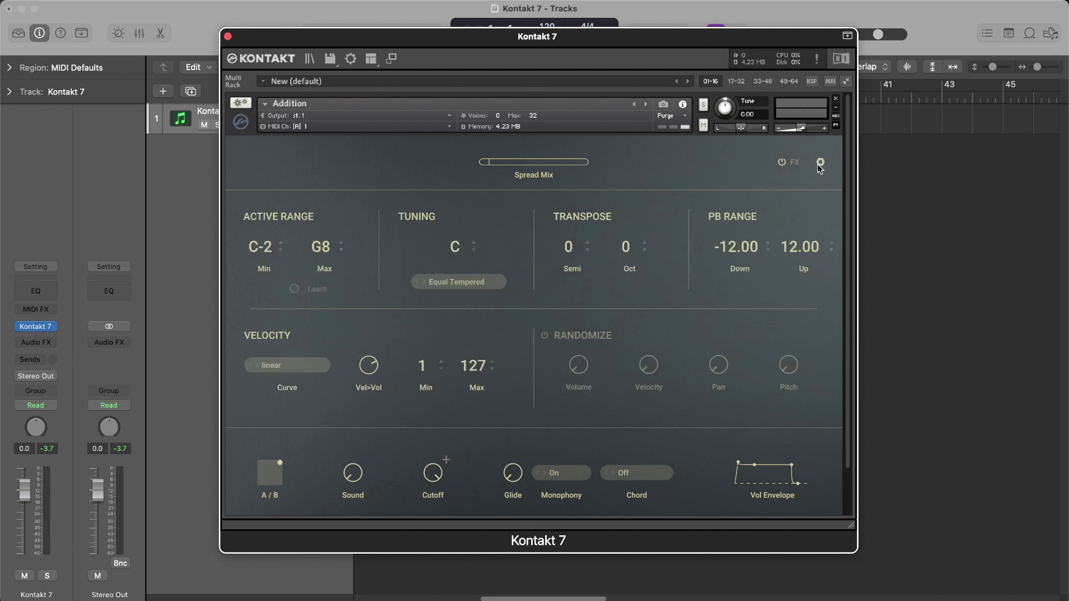
left_click(820, 164)
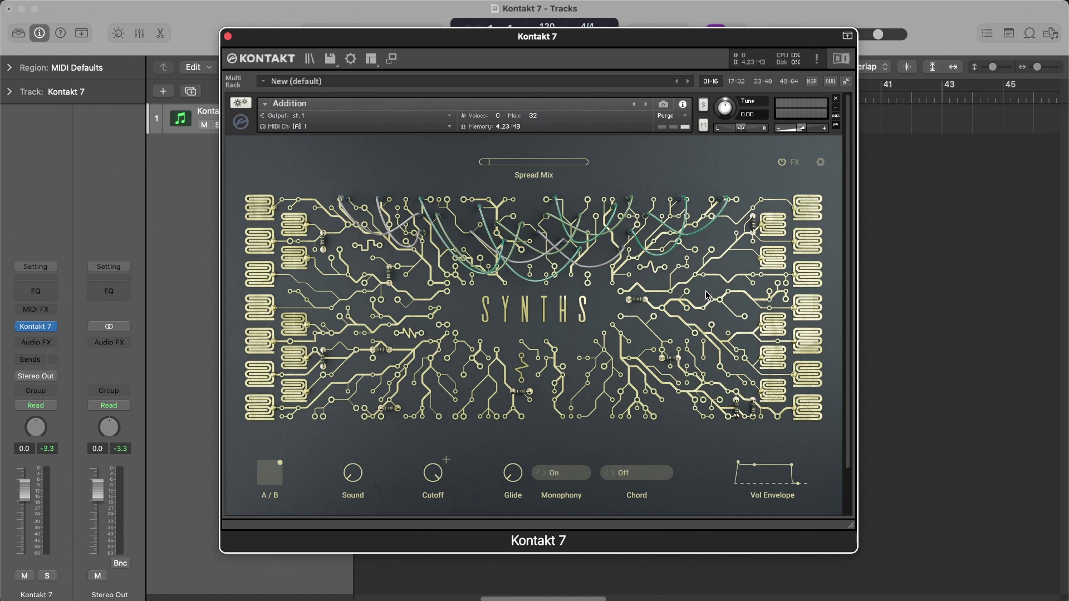
Step: Reopen the preset browser and narrow the Kontakt library to favorite presets in the Beats bank
left_click(309, 59)
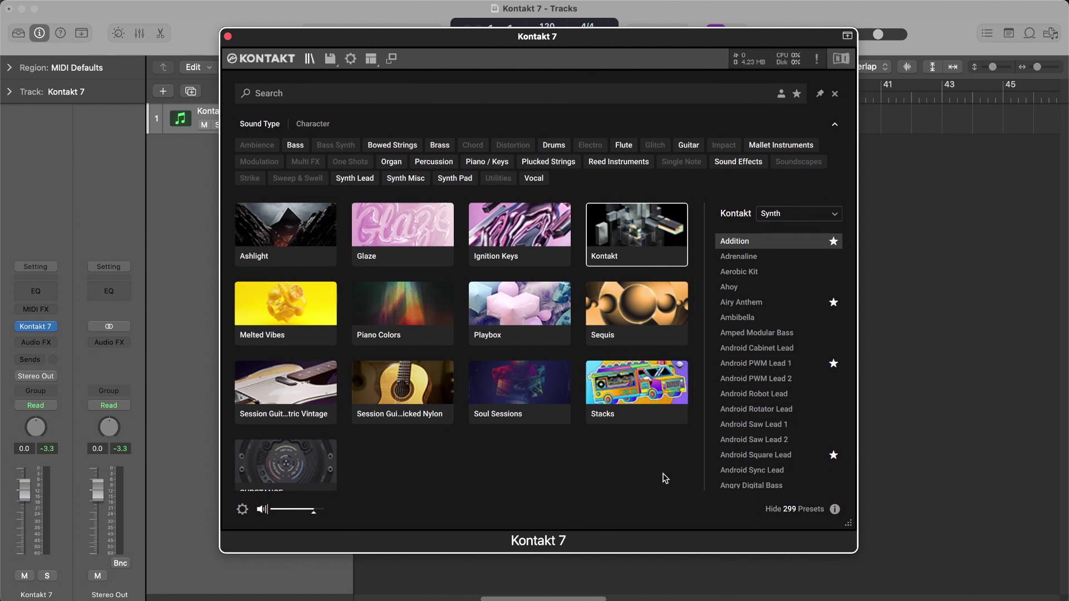
scroll(773, 399, "down", 5)
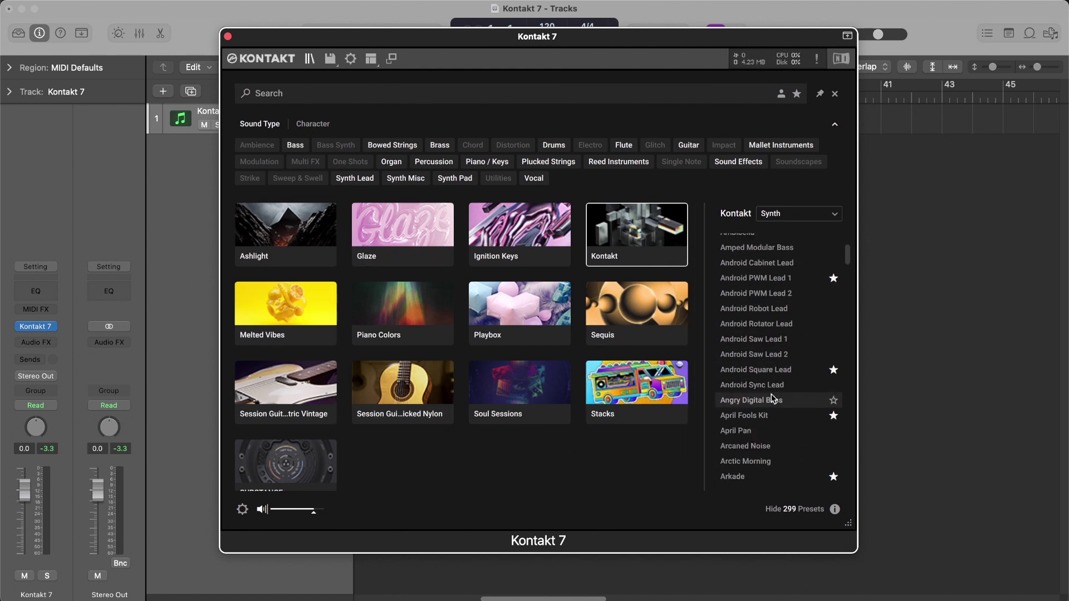
scroll(773, 398, "up", 10)
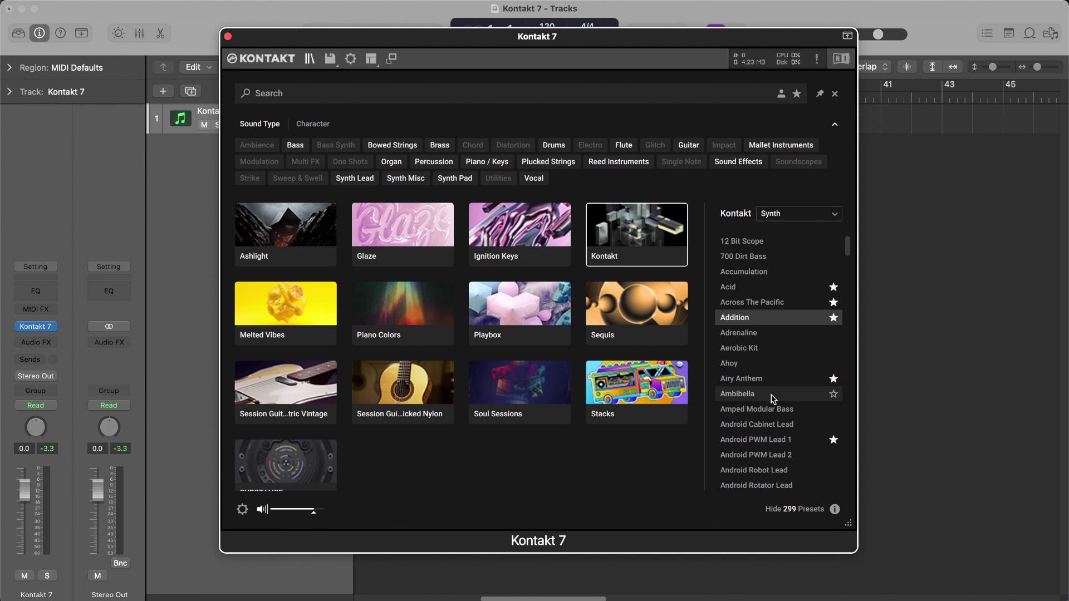
left_click(792, 219)
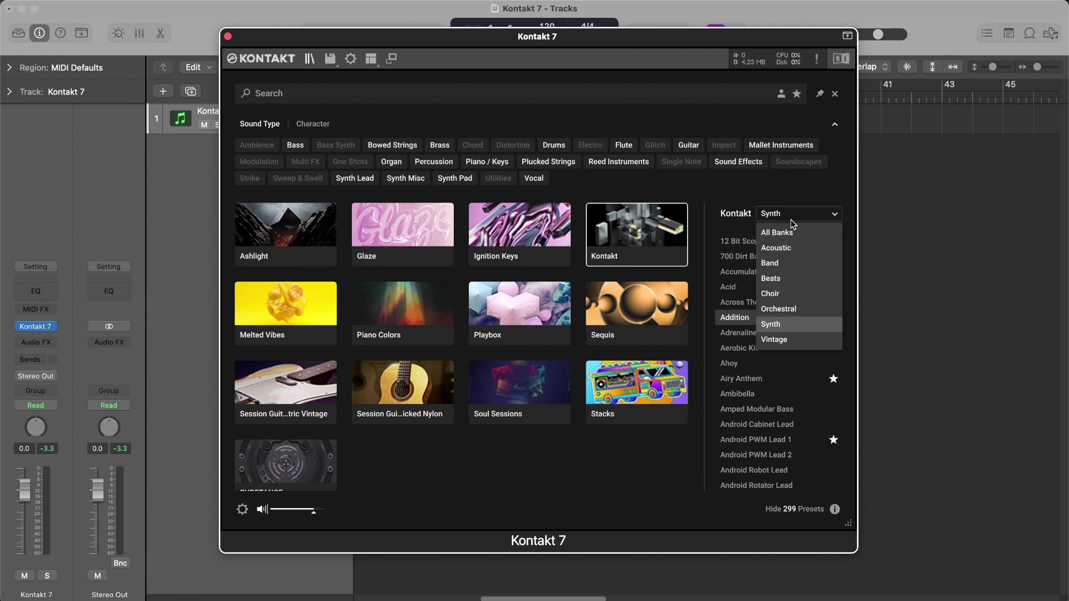
left_click(813, 280)
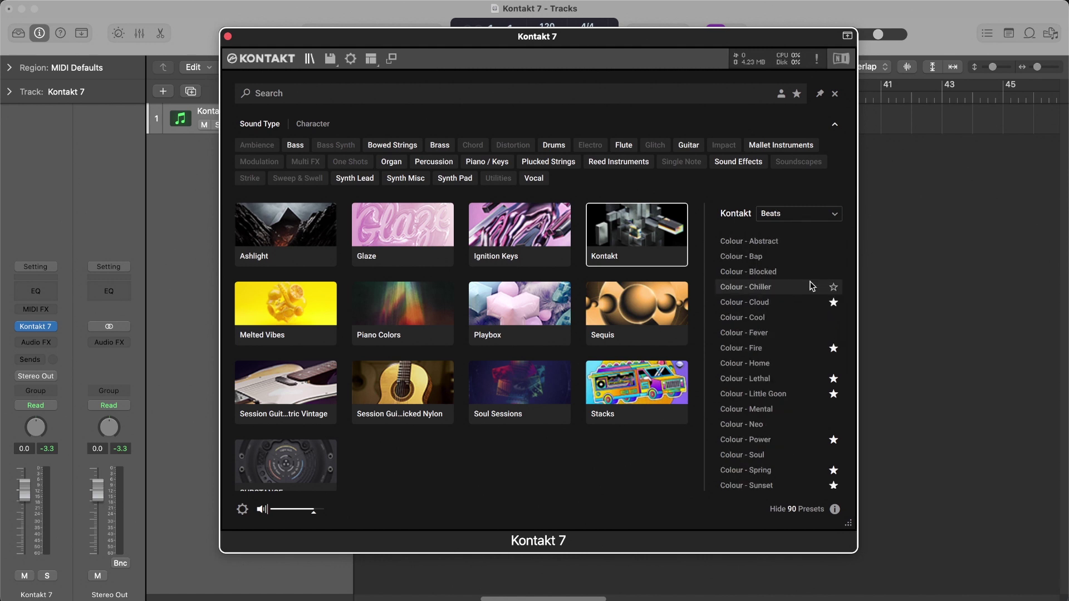
left_click(797, 93)
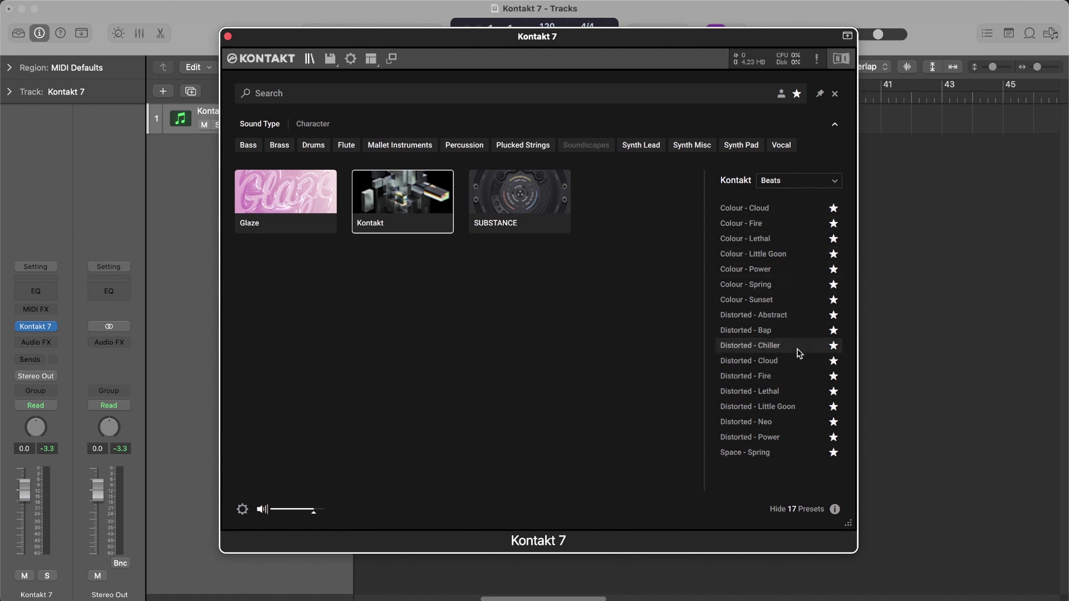
Step: Preview the Colour - Cloud, Colour - Fire and Colour - Lethal presets, and load Colour - Lethal
left_click(773, 213)
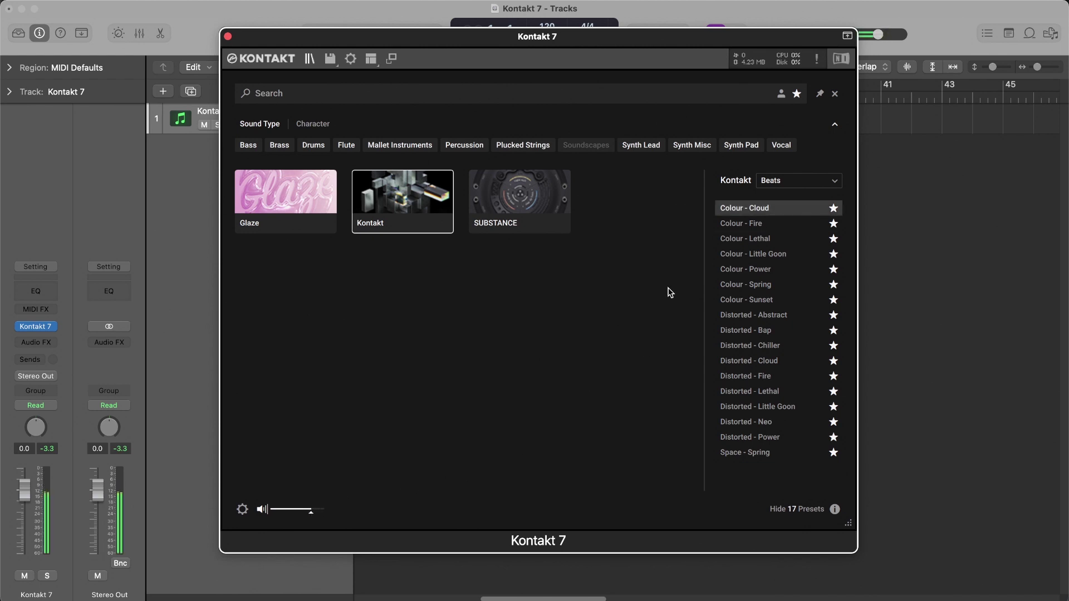
left_click(786, 223)
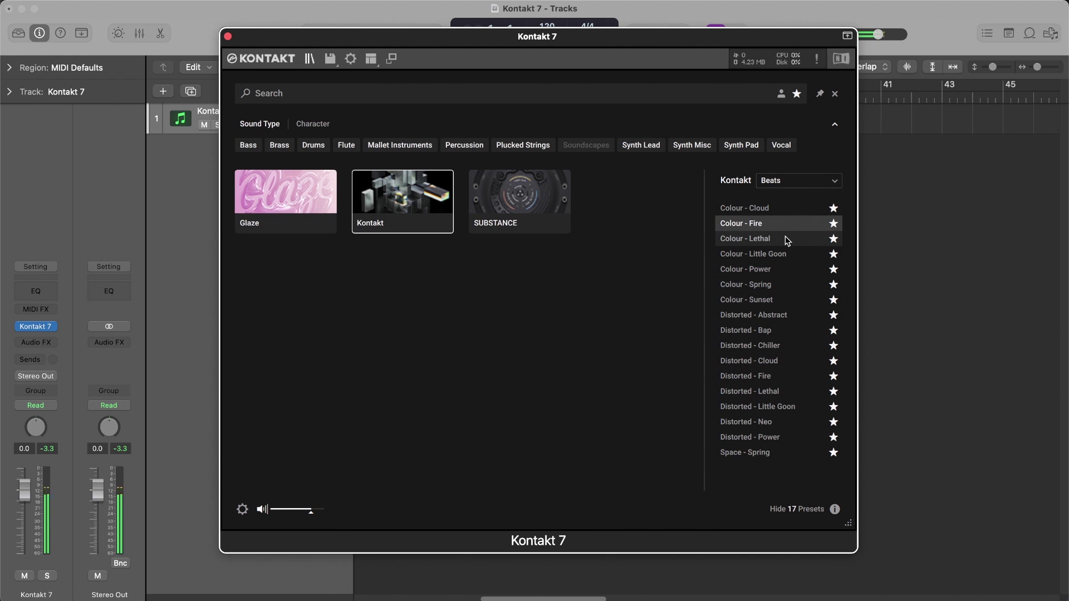
left_click(786, 237)
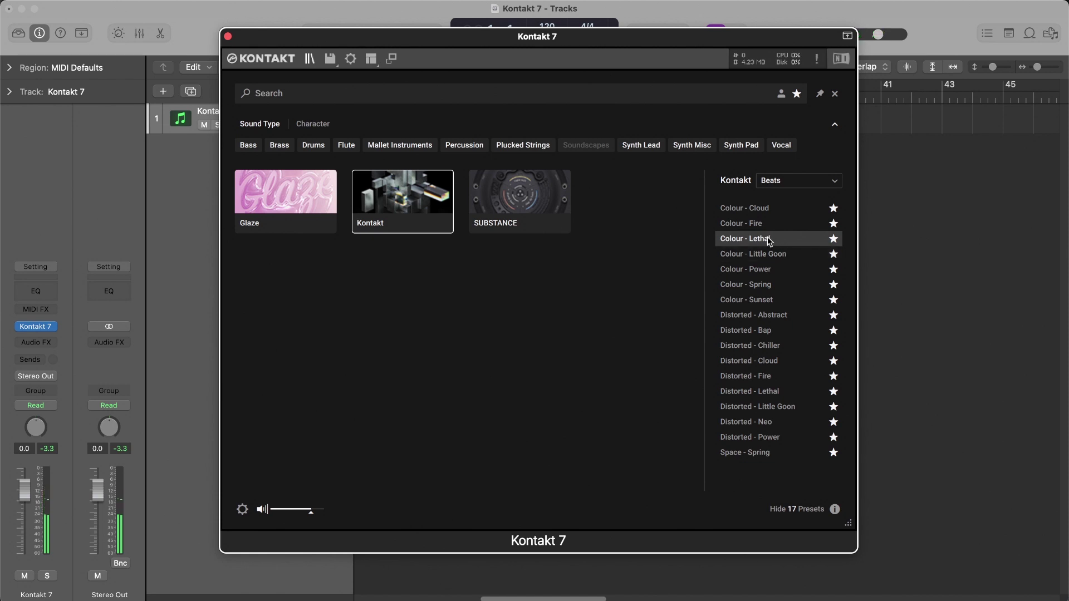
double_click(768, 238)
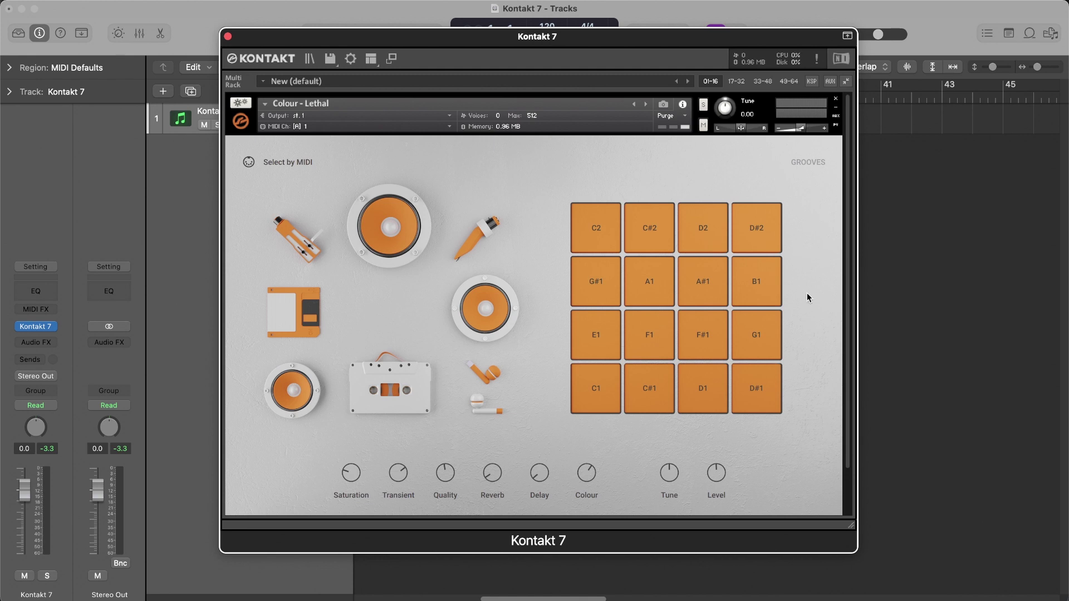
Step: Audition several of the Colour - Lethal drum pads, including C1, E1, F1, G1, G#1 and A1
left_click(597, 382)
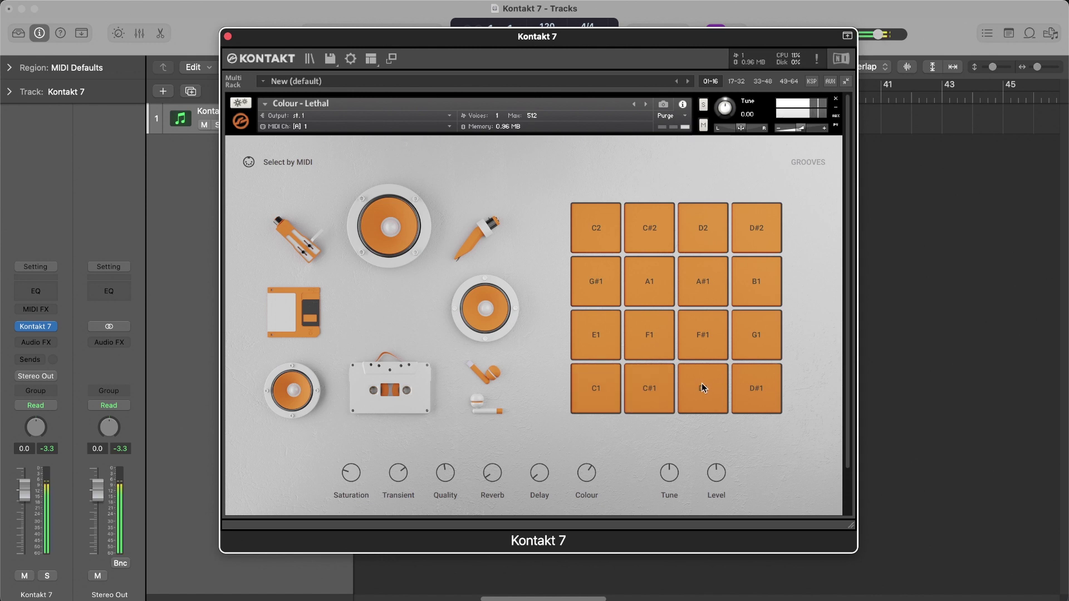
left_click(599, 339)
left_click(649, 337)
left_click(747, 338)
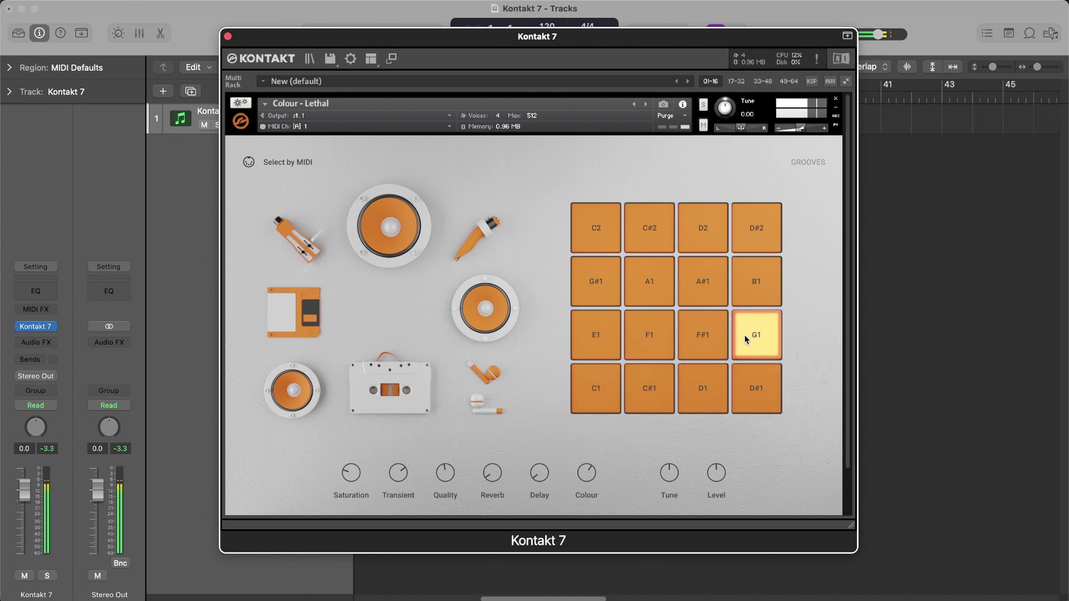
left_click(595, 281)
left_click(649, 281)
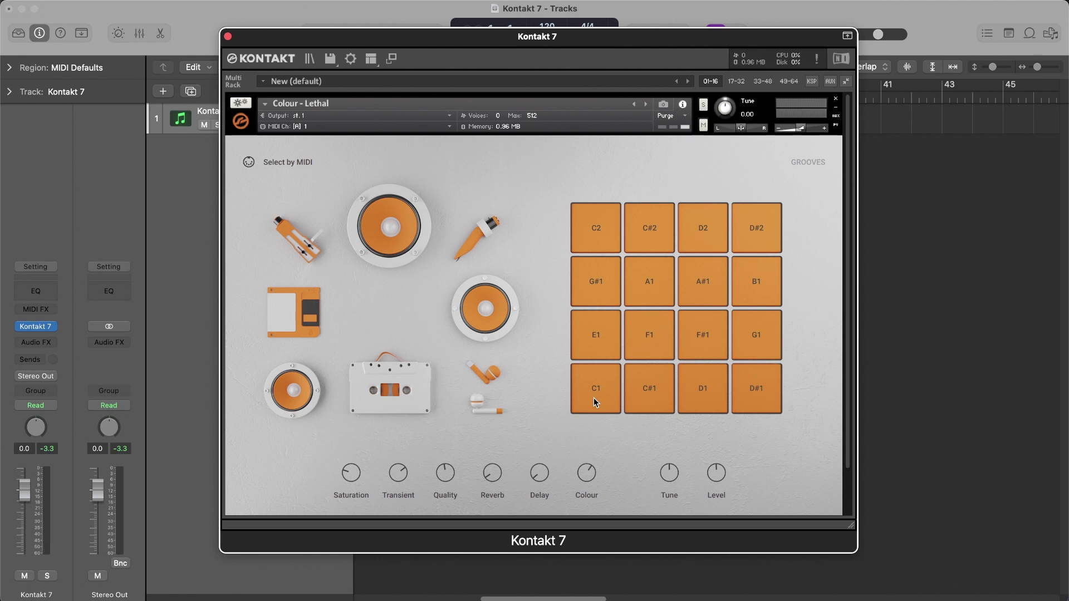
Step: Open the Grooves page and preview African Shakers (4-4) grooves 1, 3, 4, 5 and 6 in the Acoustic category
left_click(810, 161)
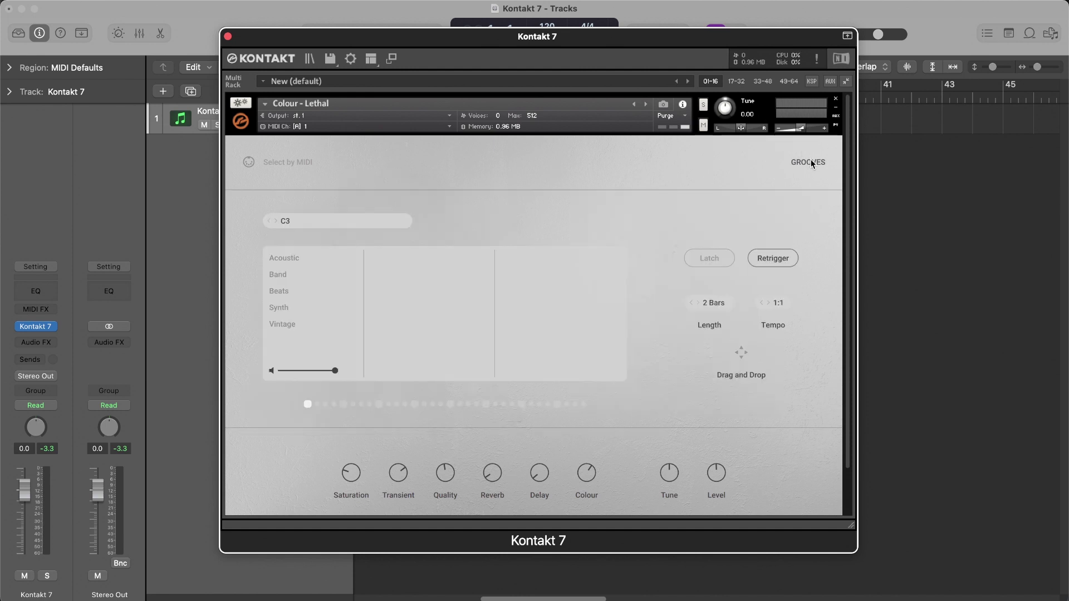
left_click(323, 261)
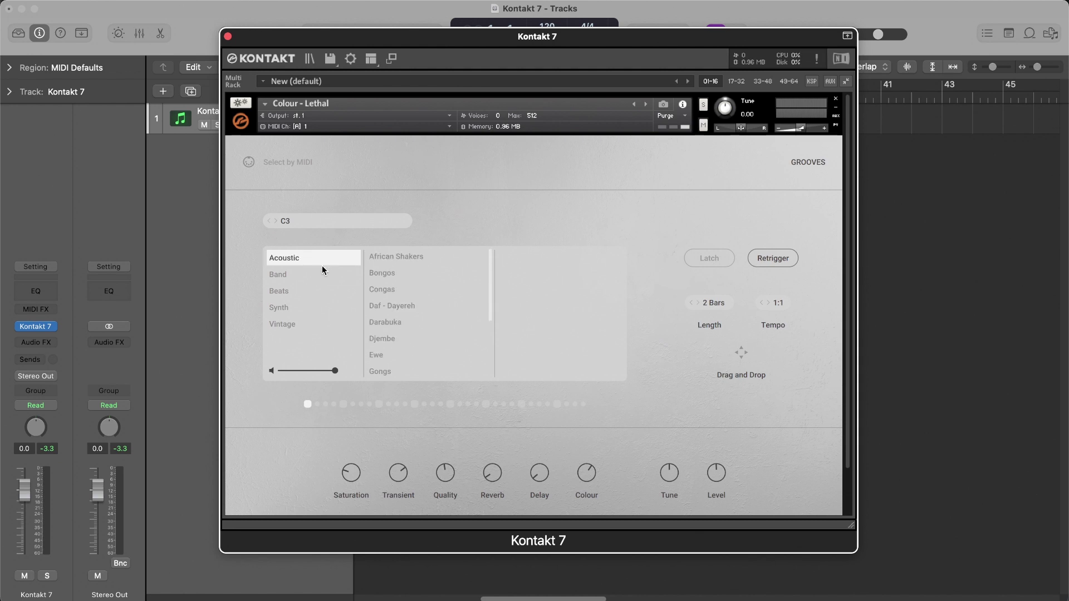
left_click(426, 255)
left_click(547, 259)
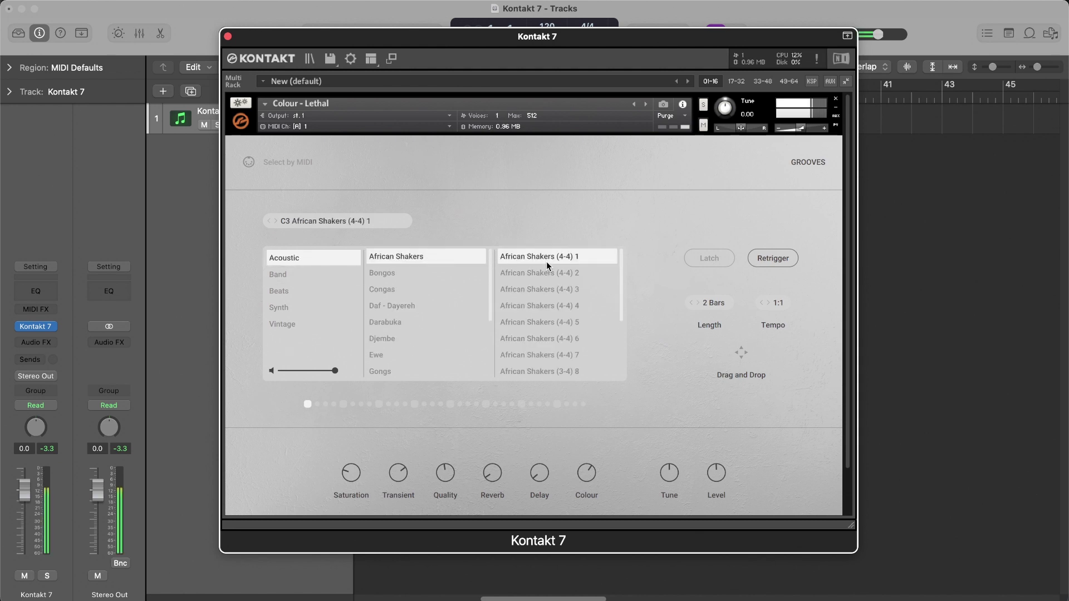
left_click(550, 288)
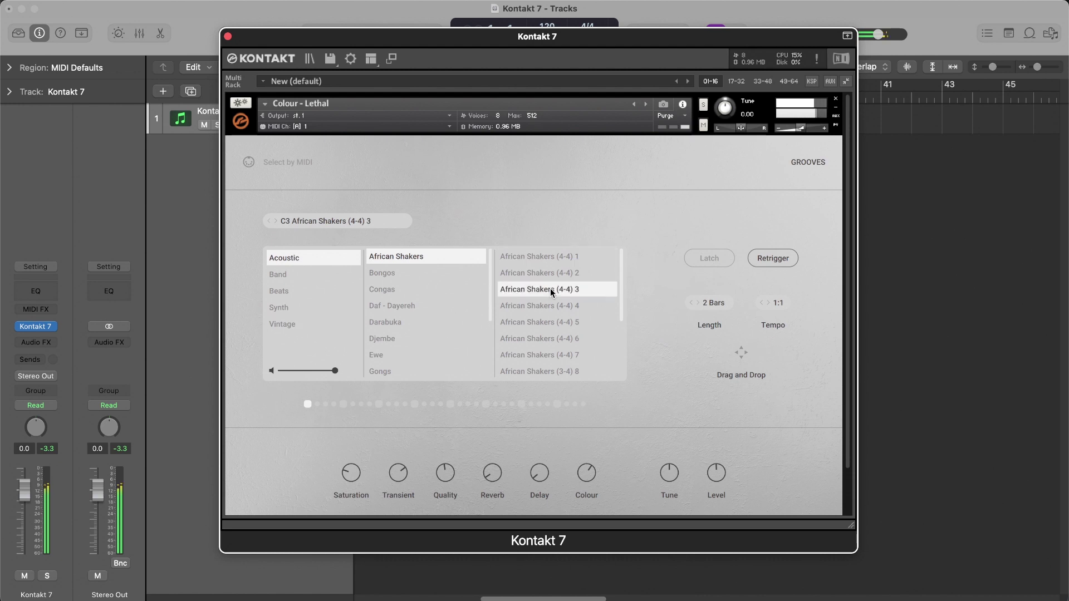
left_click(548, 306)
left_click(546, 323)
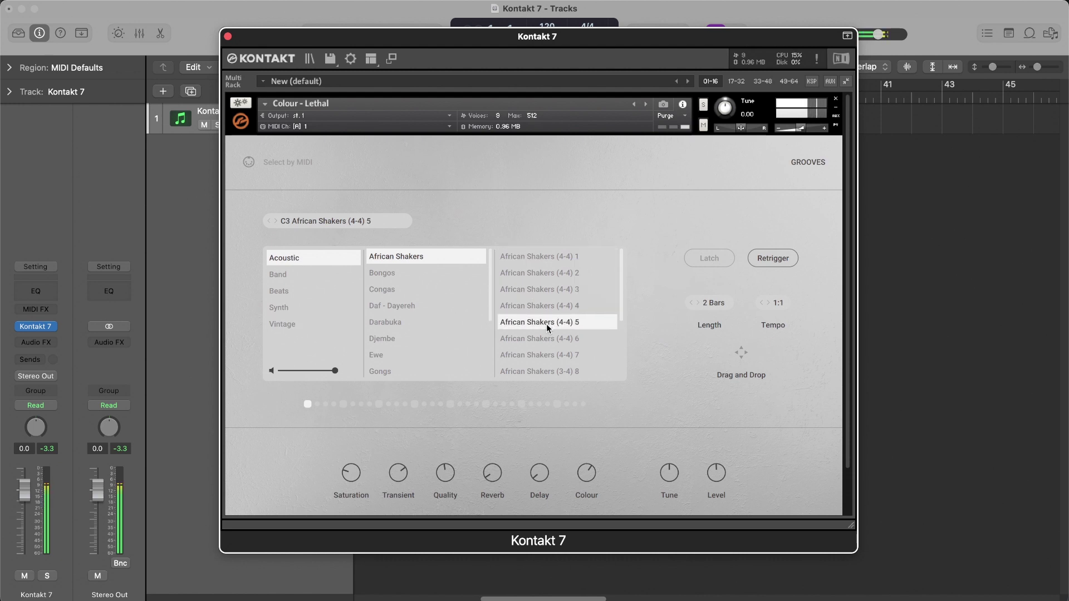
left_click(547, 343)
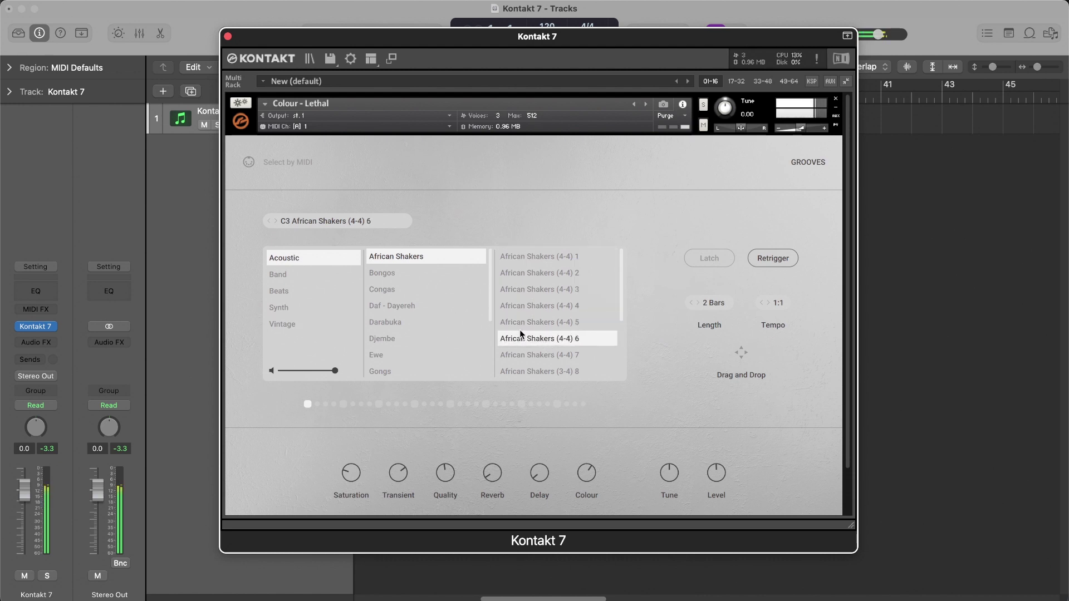
Step: Preview several Bongos grooves in the Acoustic category, ending on Bongos (4-4) 6
left_click(382, 274)
left_click(548, 306)
left_click_drag(550, 316, 548, 342)
left_click(547, 342)
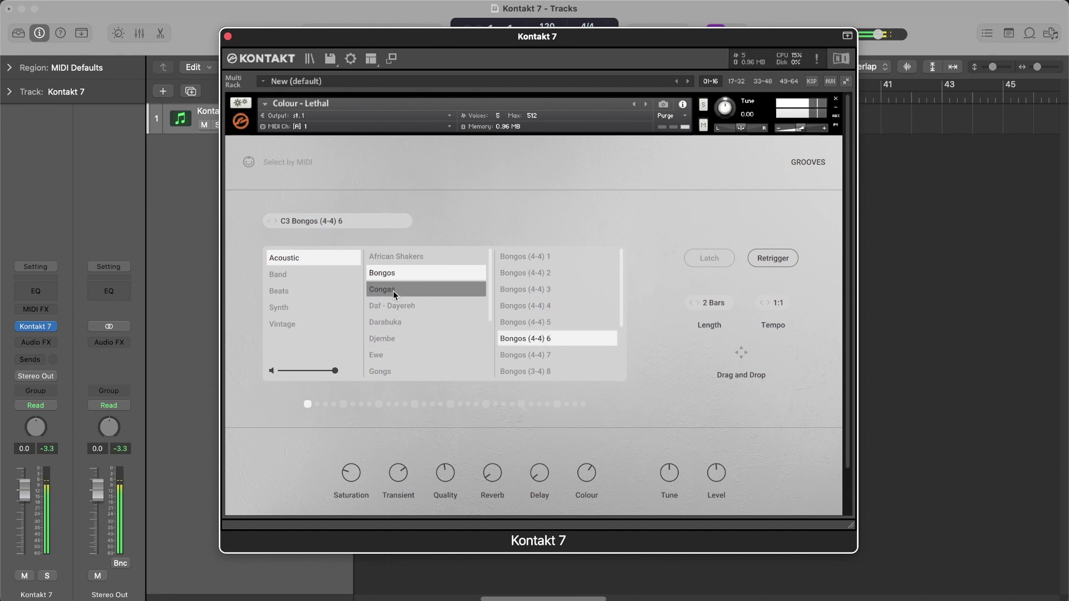
Step: Preview the Central Stage (4-4) 5 and 7 grooves in the Band category
left_click(300, 277)
left_click(409, 274)
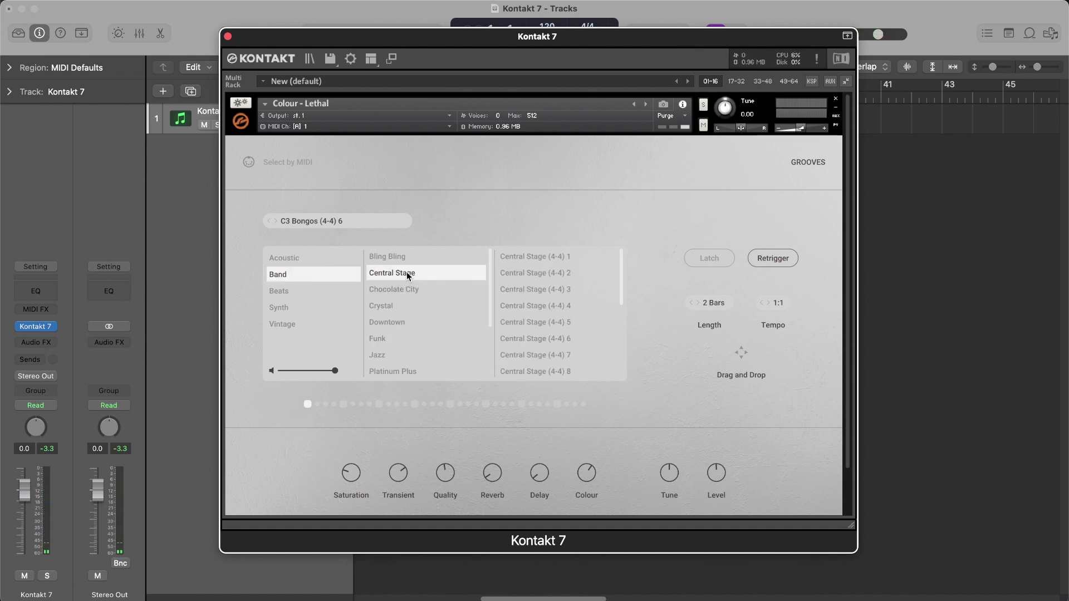
left_click(540, 322)
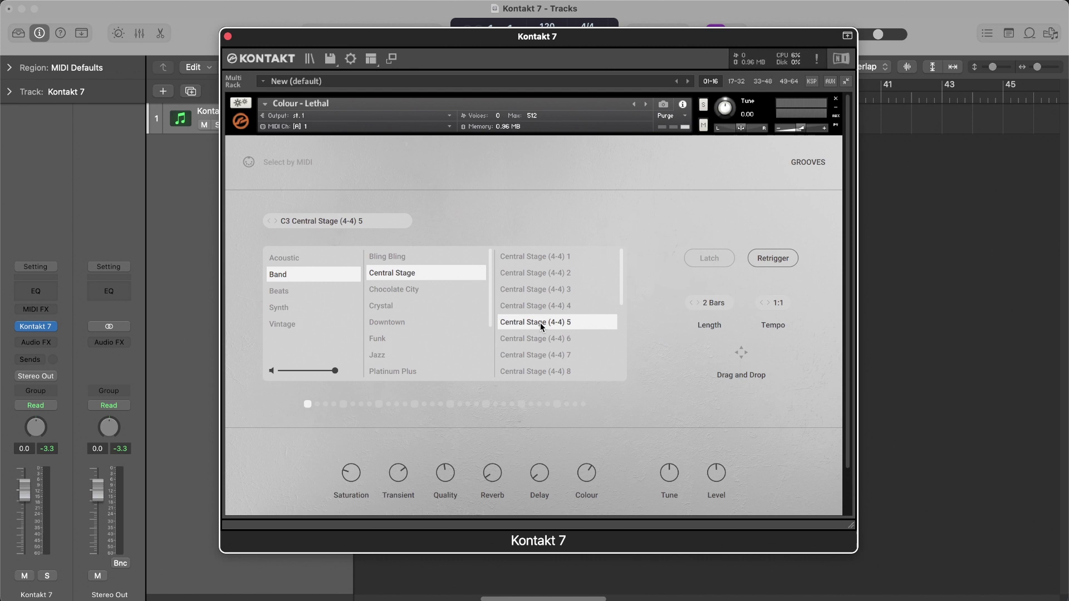
left_click(546, 355)
scroll(546, 360, "down", 3)
scroll(552, 337, "up", 2)
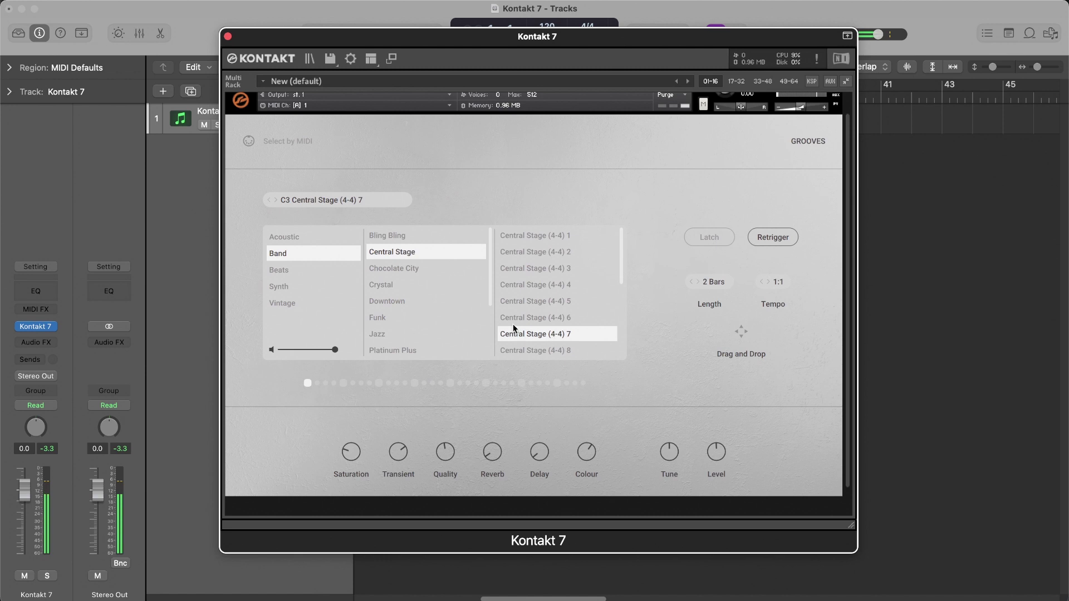
Step: Preview the Crystal (4-4) 5 groove in the Band category and return to the instrument's pad view
left_click(425, 283)
left_click(571, 302)
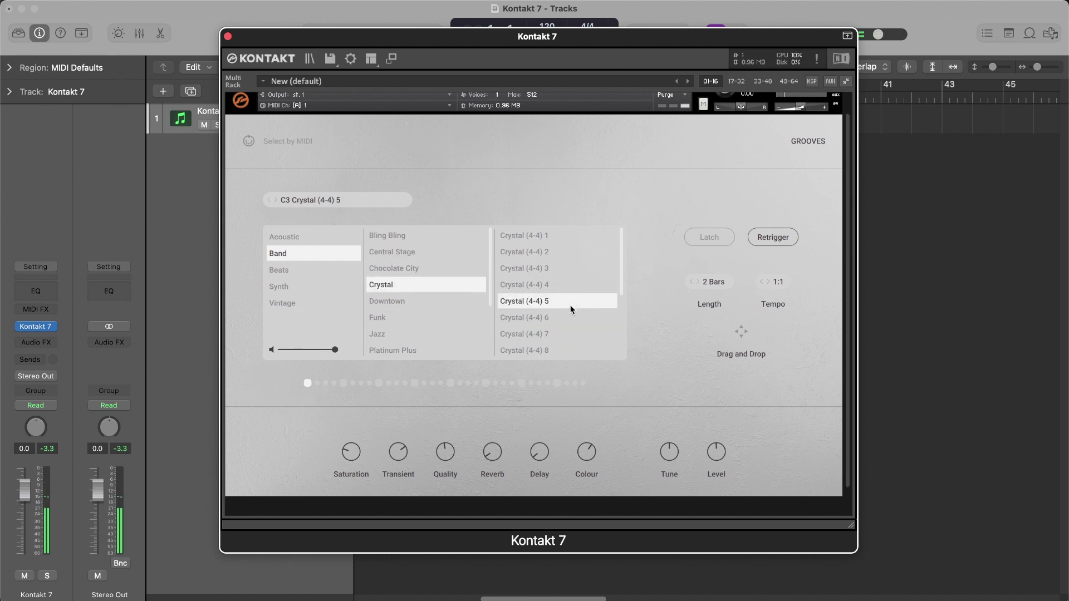
left_click(808, 143)
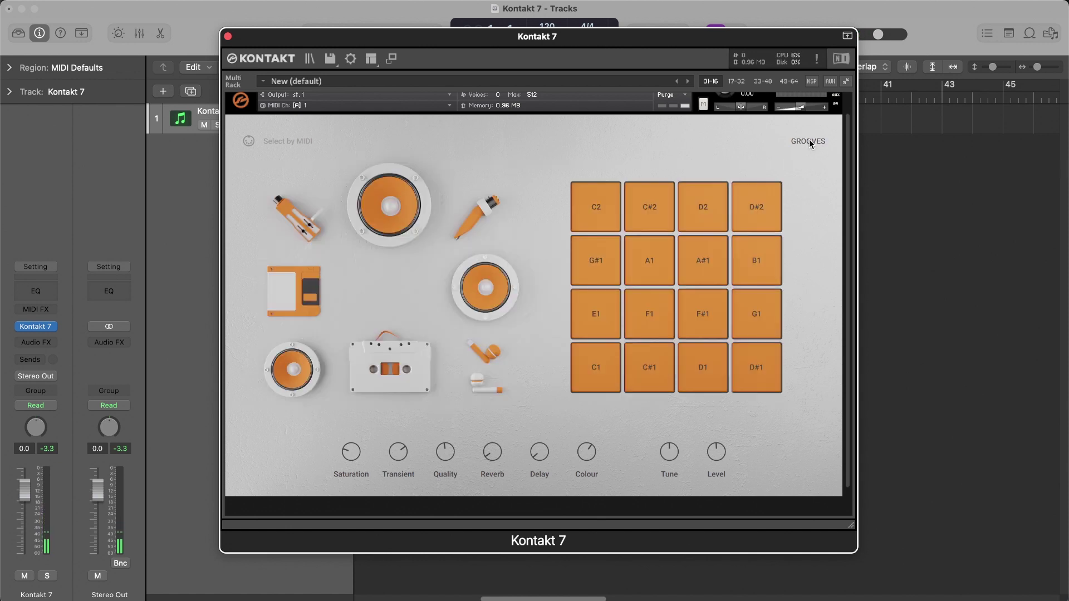
scroll(793, 212, "up", 2)
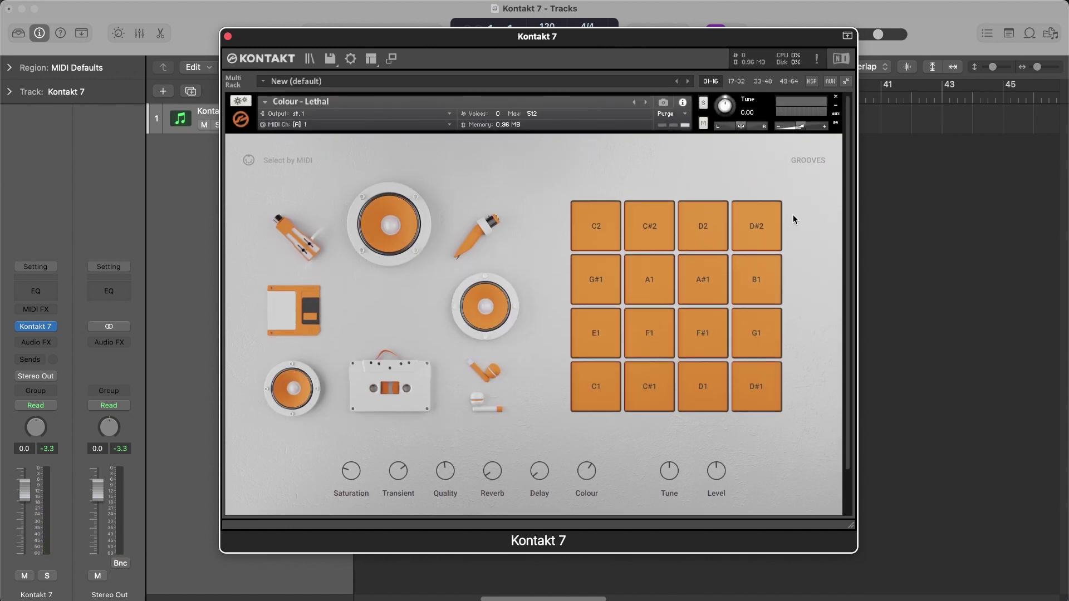
scroll(802, 198, "up", 1)
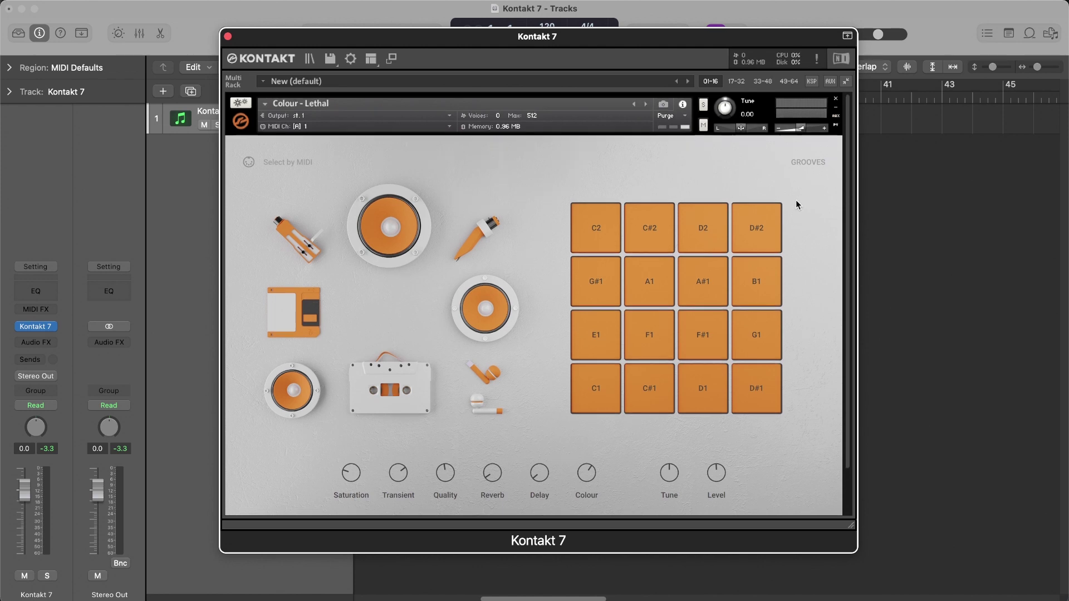
Step: Reopen the preset browser, switch the Kontakt library to the Acoustic bank, and preview and load Music Box
left_click(311, 59)
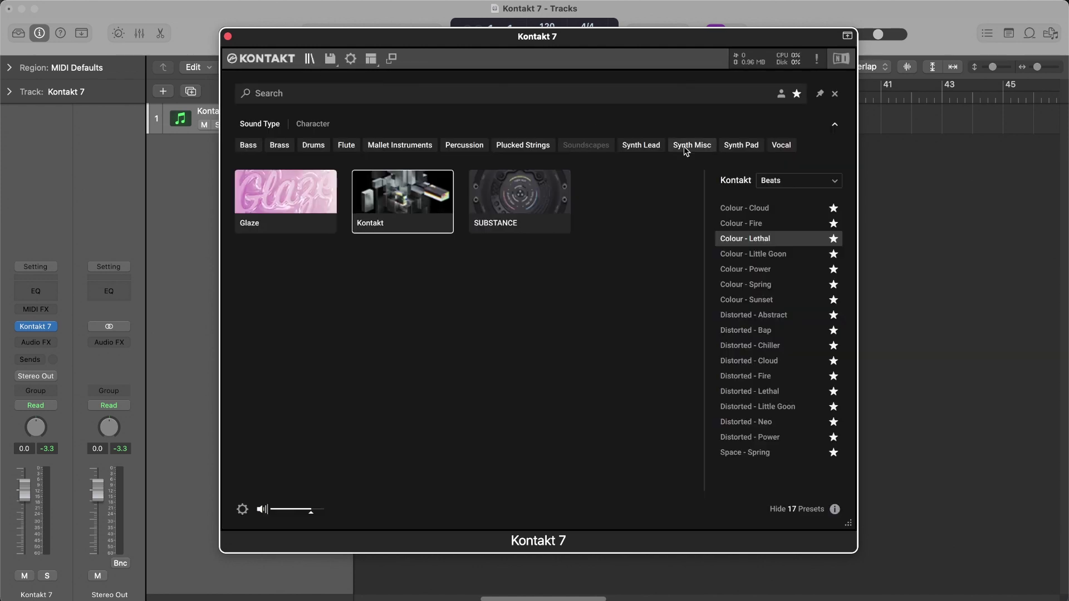
left_click(799, 186)
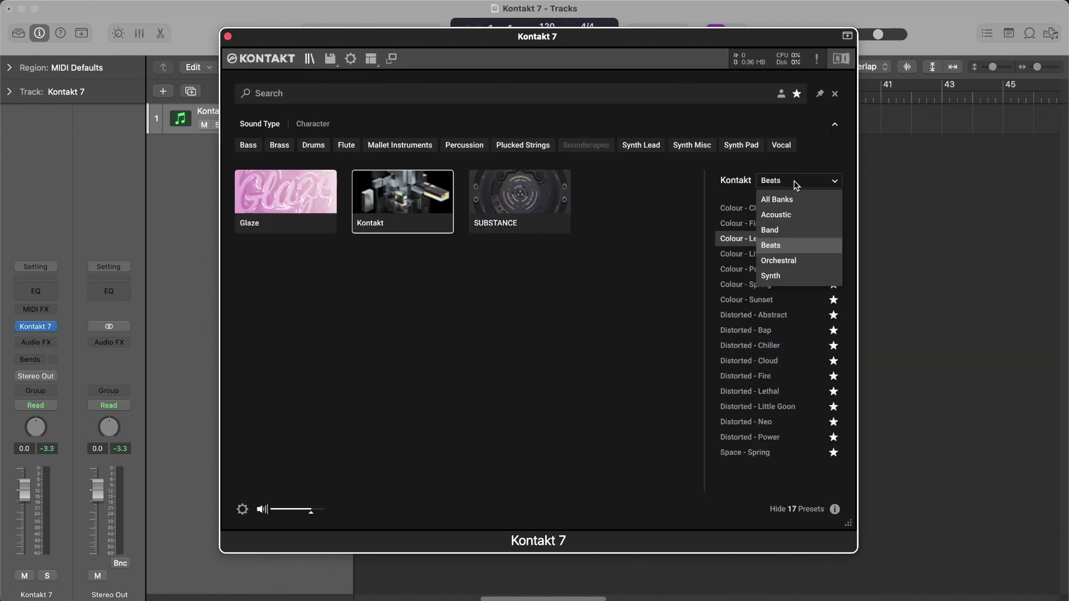
left_click(794, 216)
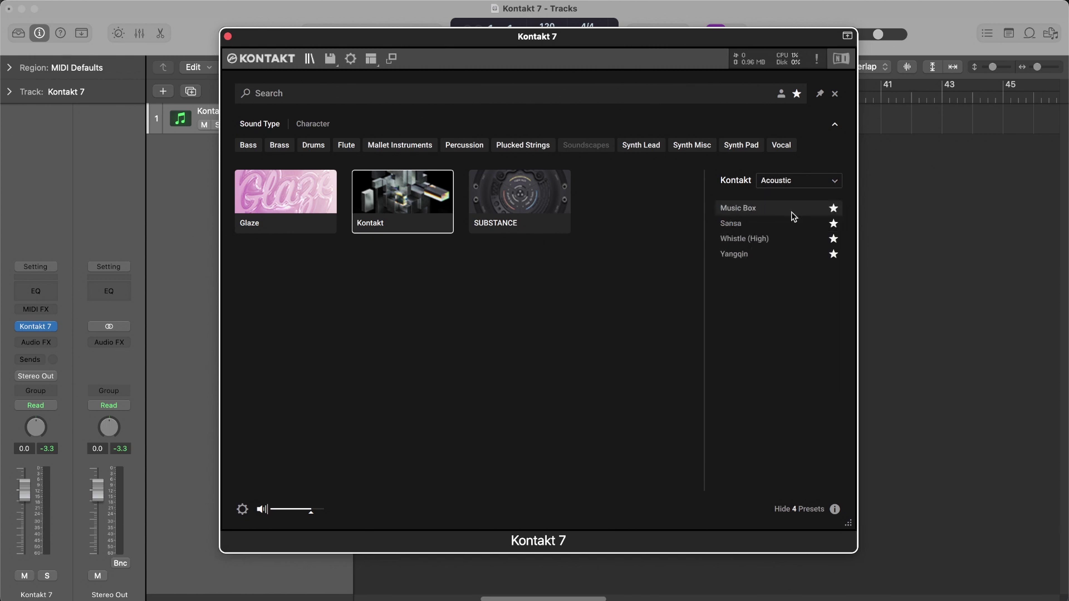
left_click(761, 208)
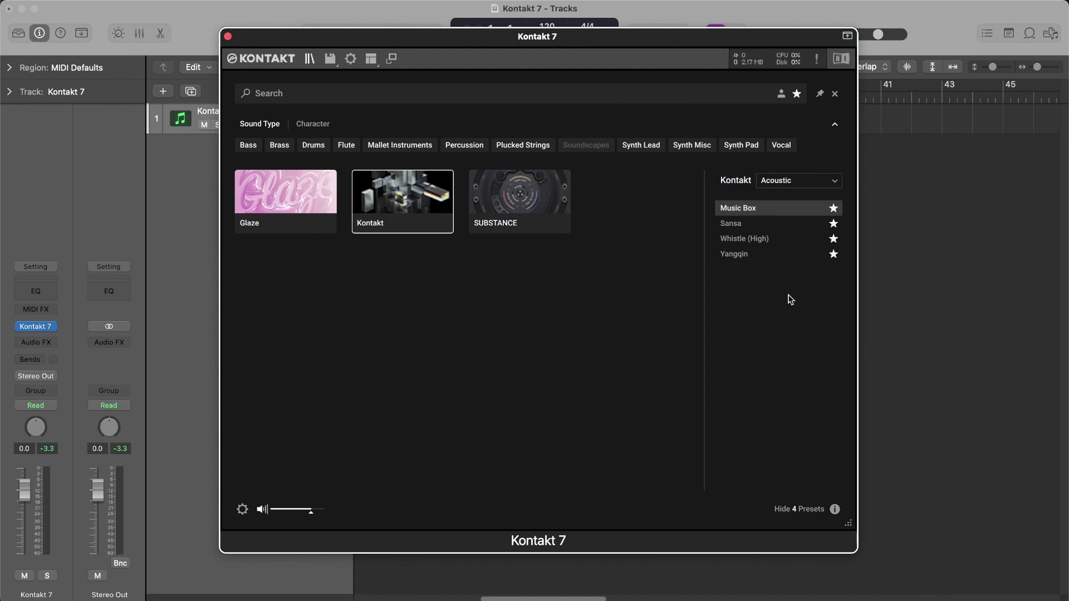
double_click(768, 209)
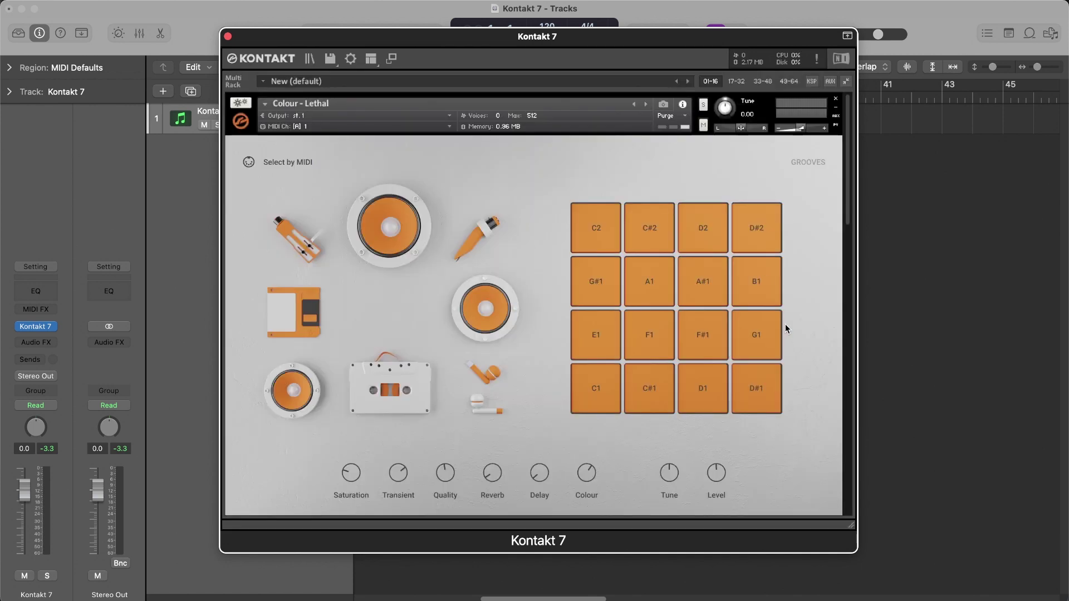
Step: Remove the loaded Colour - Lethal and Music Box instruments so the multi rack is empty
scroll(784, 324, "up", 15)
scroll(837, 109, "down", 5)
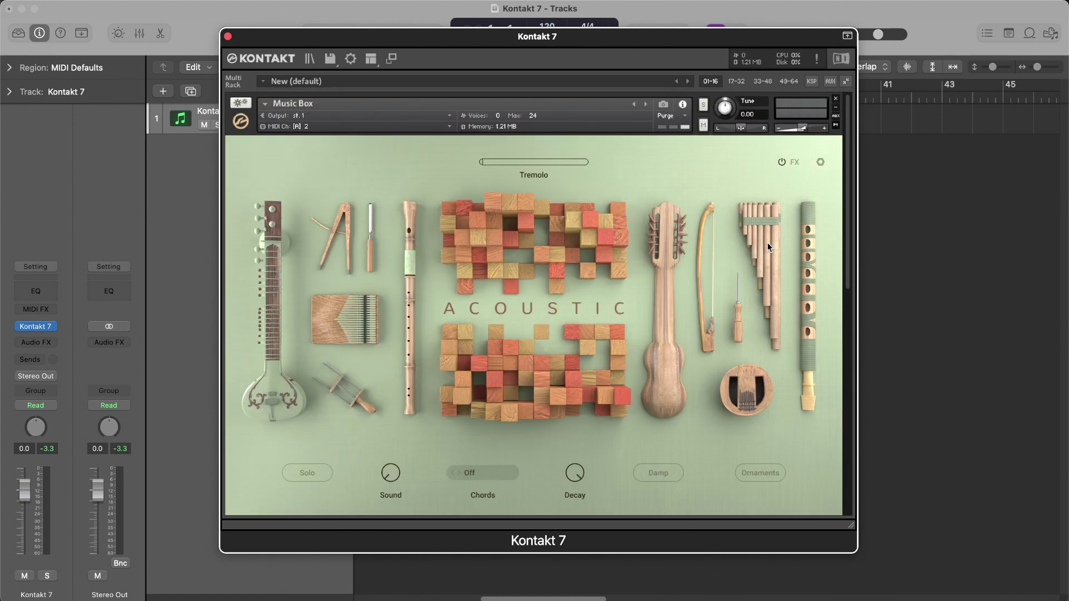
left_click(838, 100)
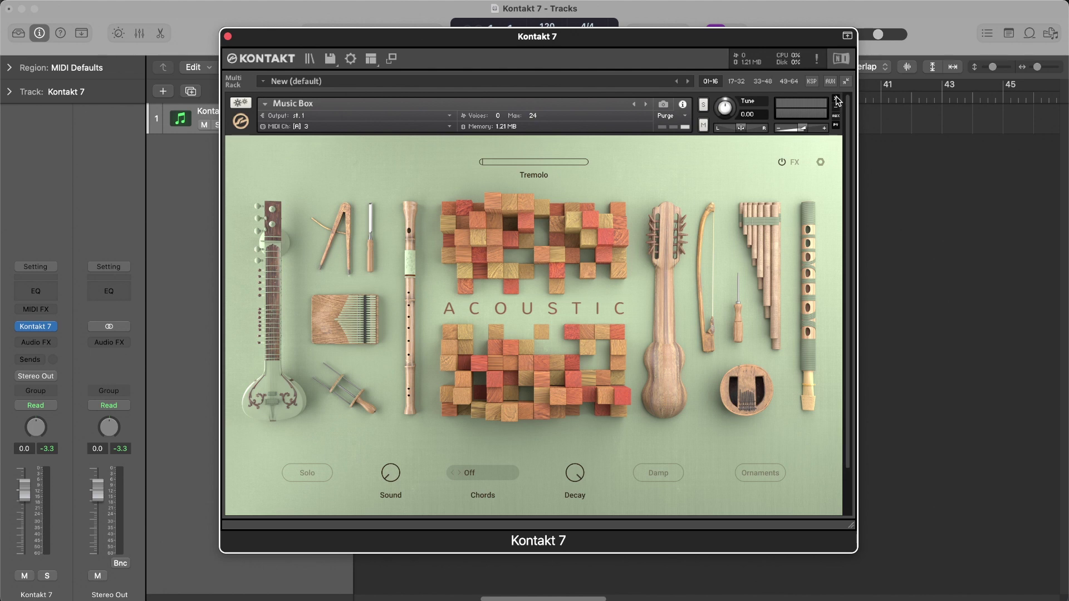
left_click(838, 101)
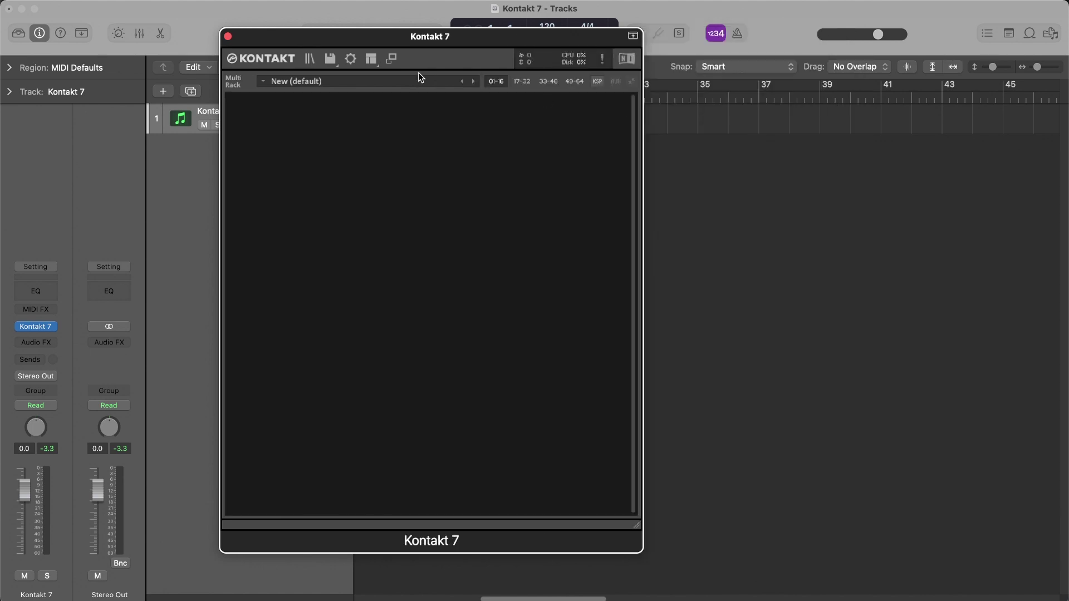
Step: Load the Music Box preset from the browser into the empty rack and leave the browser closed
left_click(310, 60)
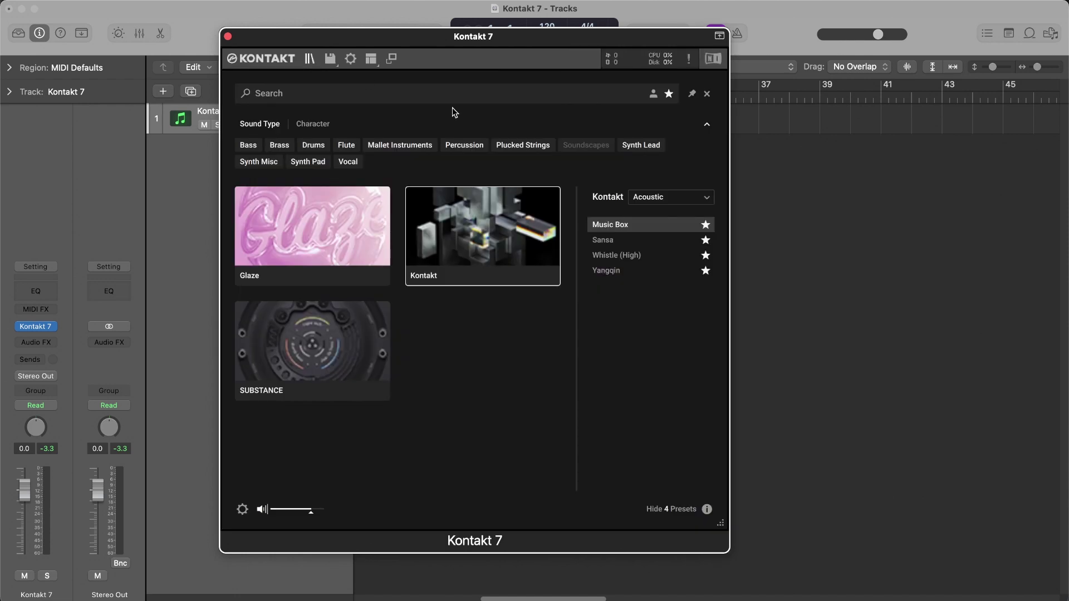
double_click(630, 224)
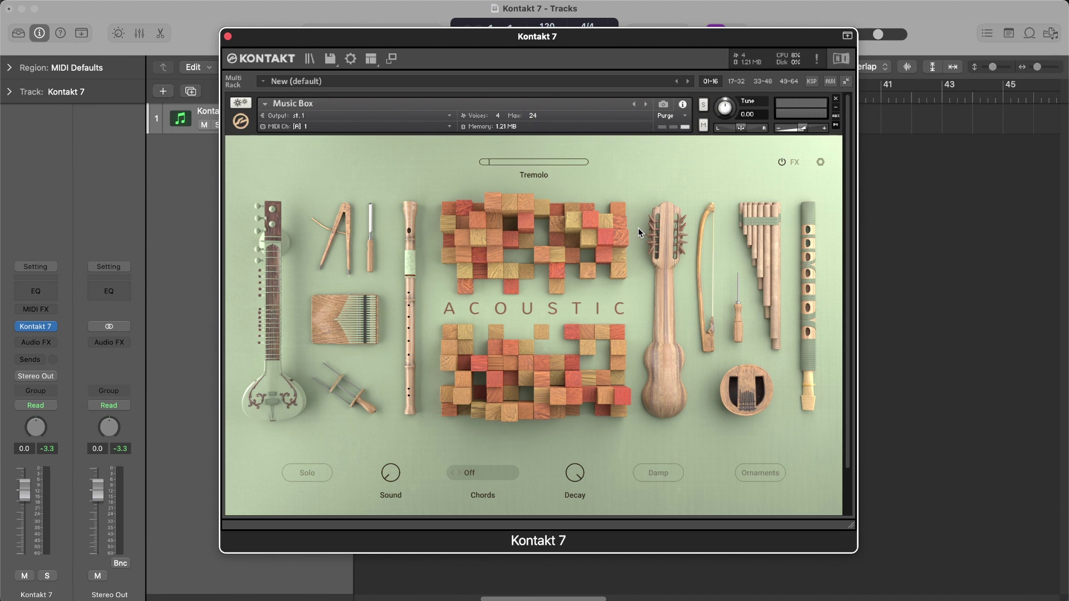
left_click(310, 59)
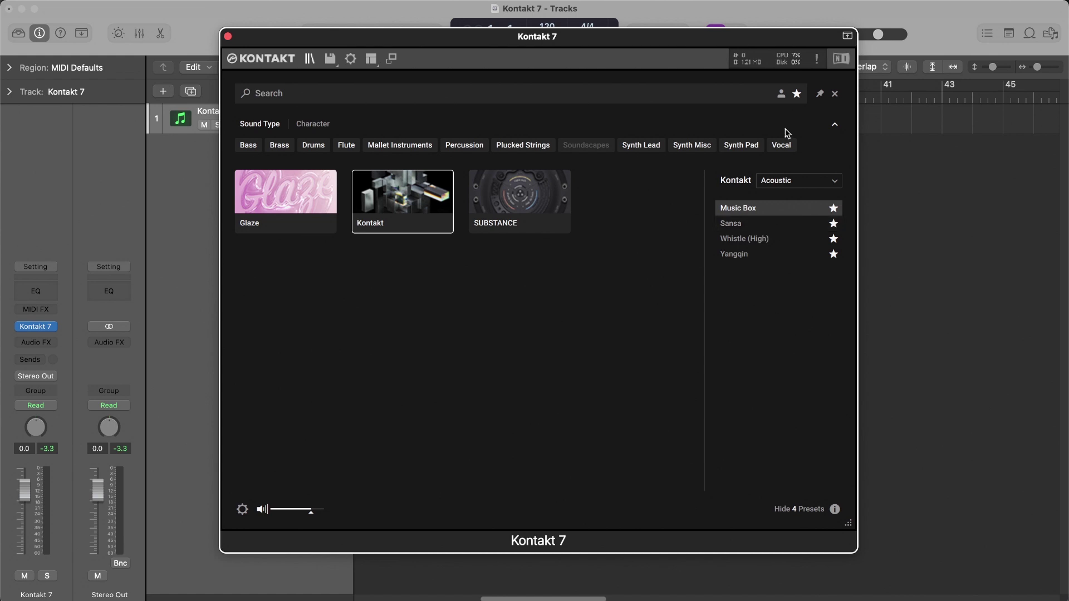
left_click(833, 94)
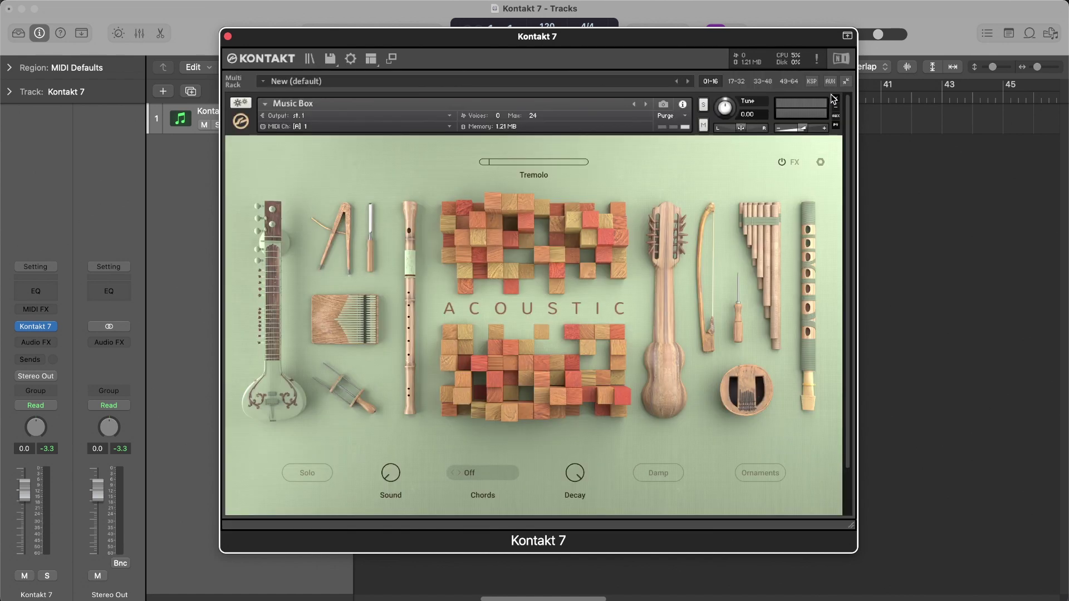
Step: Show the Side Pane with the classic library list and move the widened Kontakt window to the middle of the screen
left_click(335, 61)
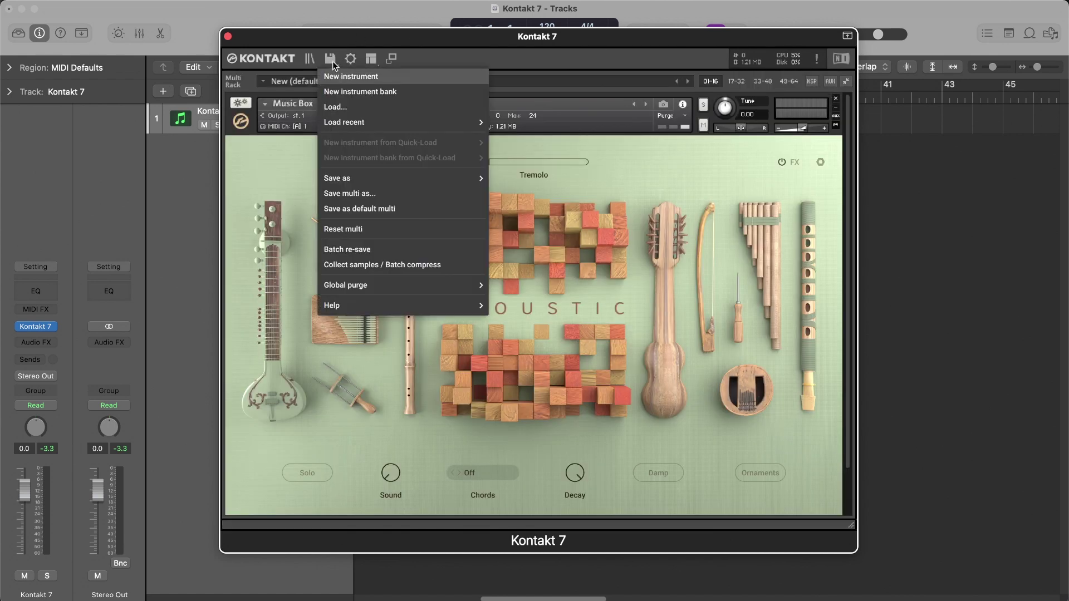
left_click(387, 63)
left_click(372, 62)
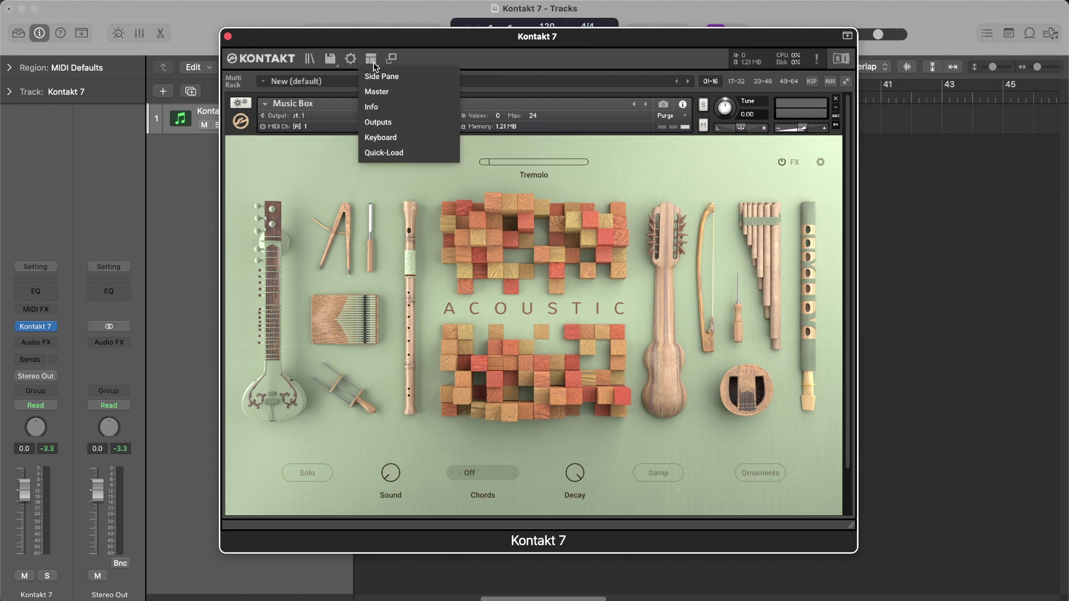
left_click(382, 77)
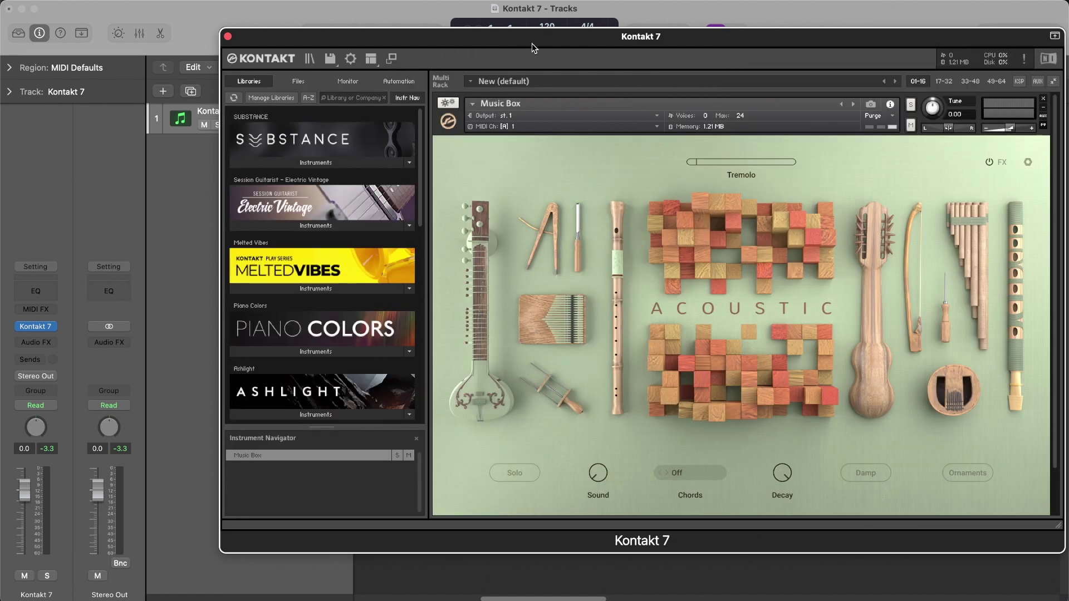
left_click_drag(523, 48, 437, 36)
Step: Find Piano Colors in the classic library list and load Piano Colors.nki in place of the Music Box instrument
scroll(230, 332, "down", 10)
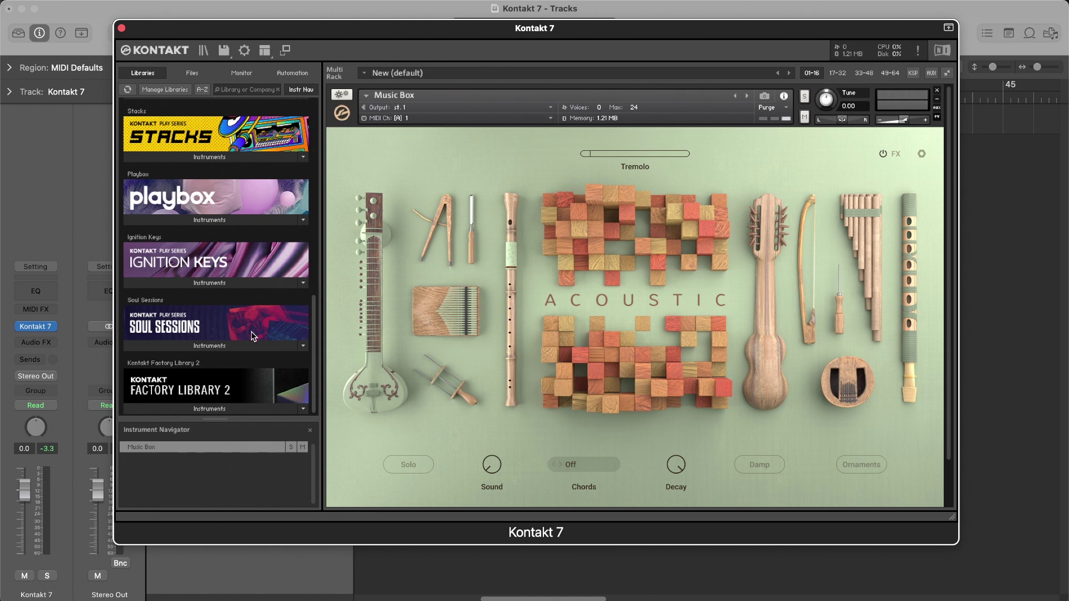
scroll(252, 331, "up", 10)
scroll(246, 343, "down", 3)
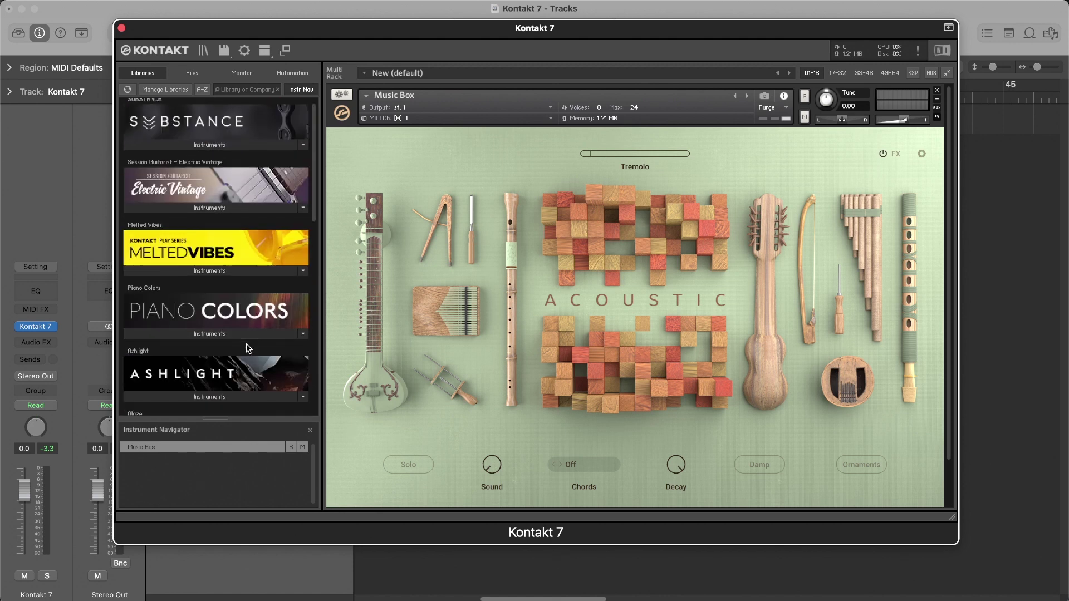
left_click(221, 276)
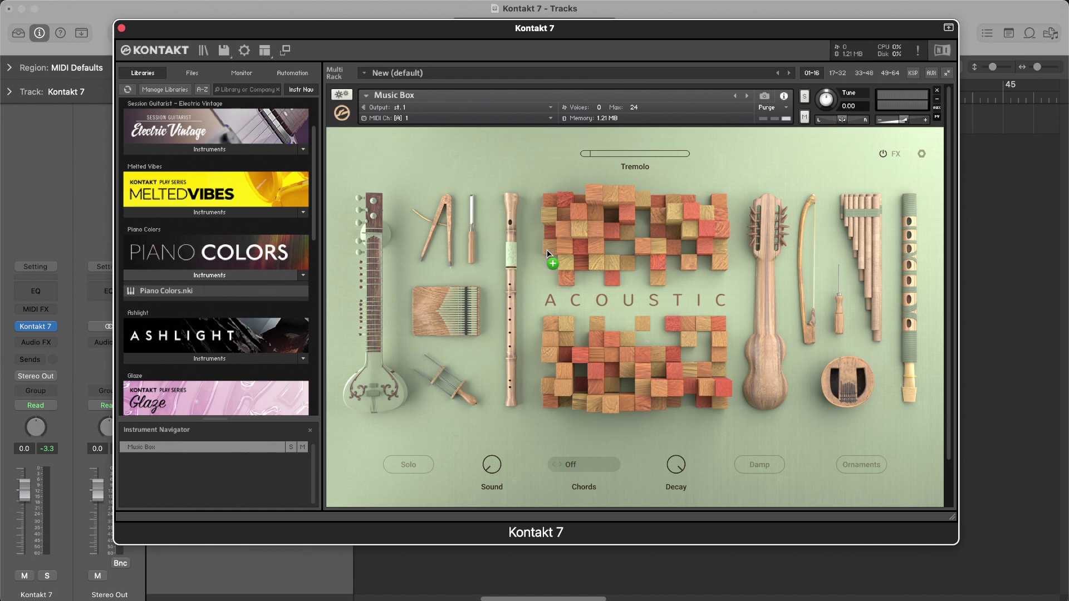
left_click_drag(547, 249, 547, 250)
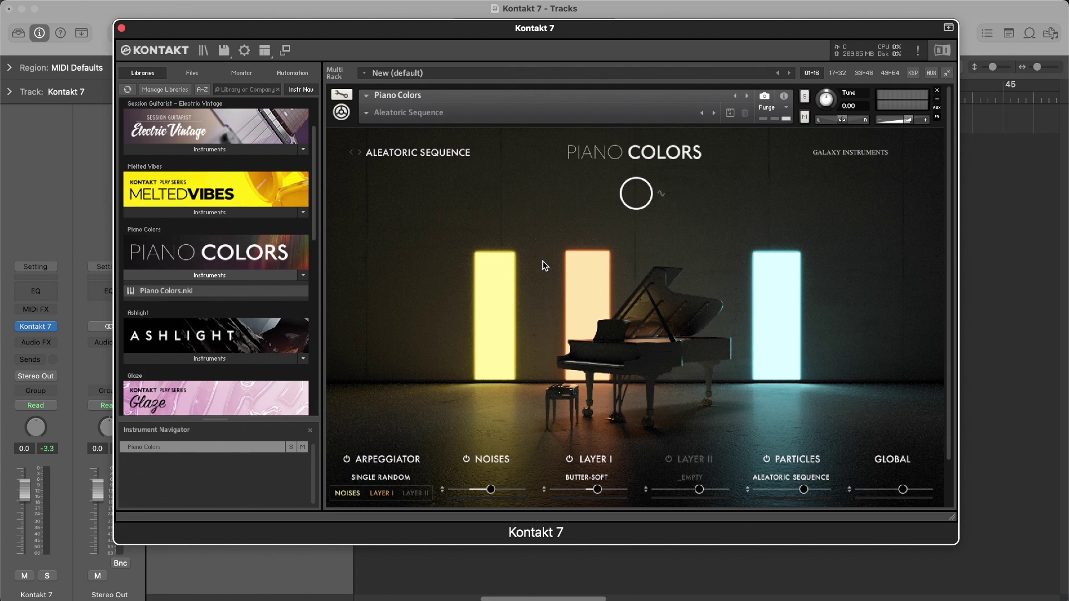
Step: Look through the Piano Colors snapshot categories, including Pattern and Pad, without choosing a snapshot
left_click(385, 112)
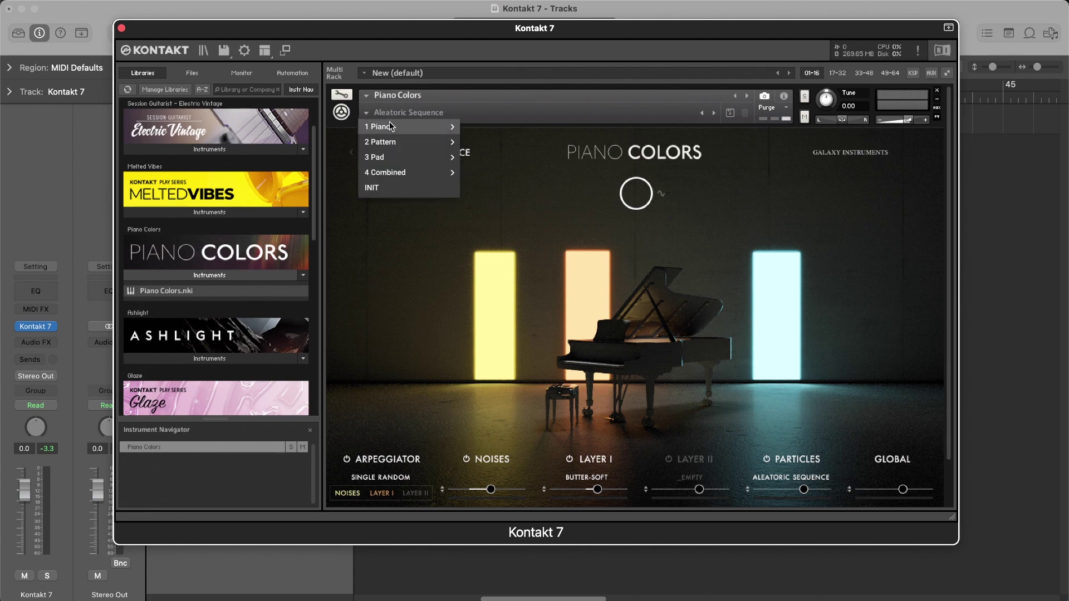
mouse_move(391, 125)
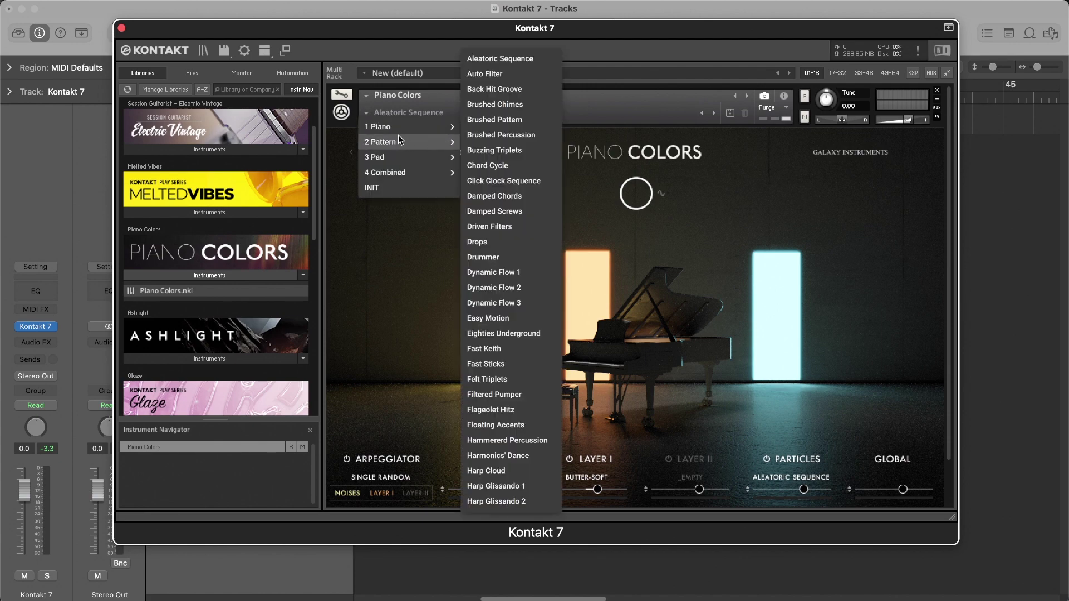
mouse_move(397, 158)
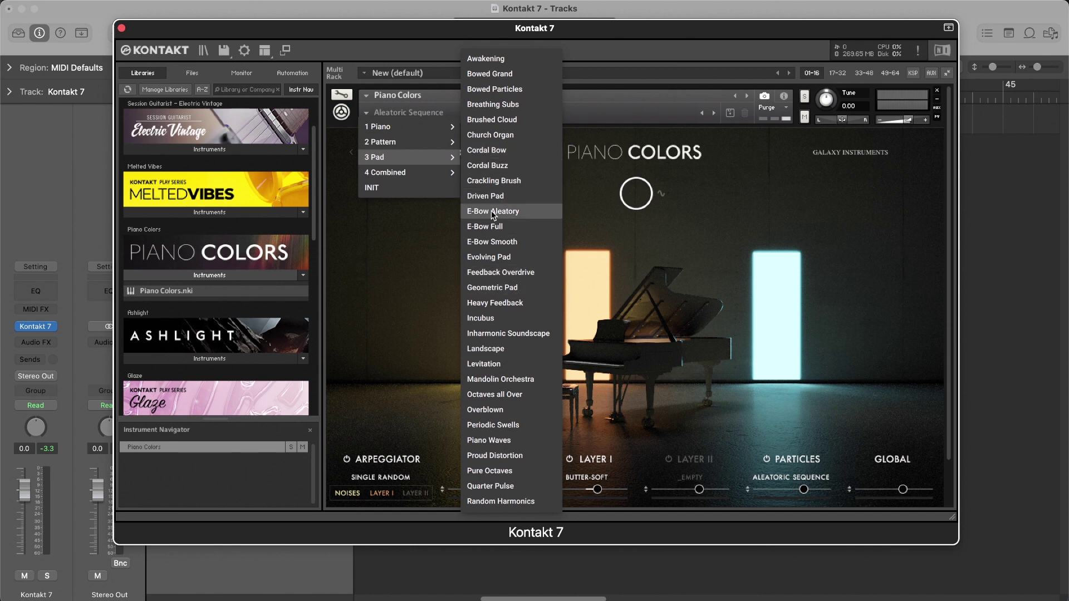
left_click(582, 143)
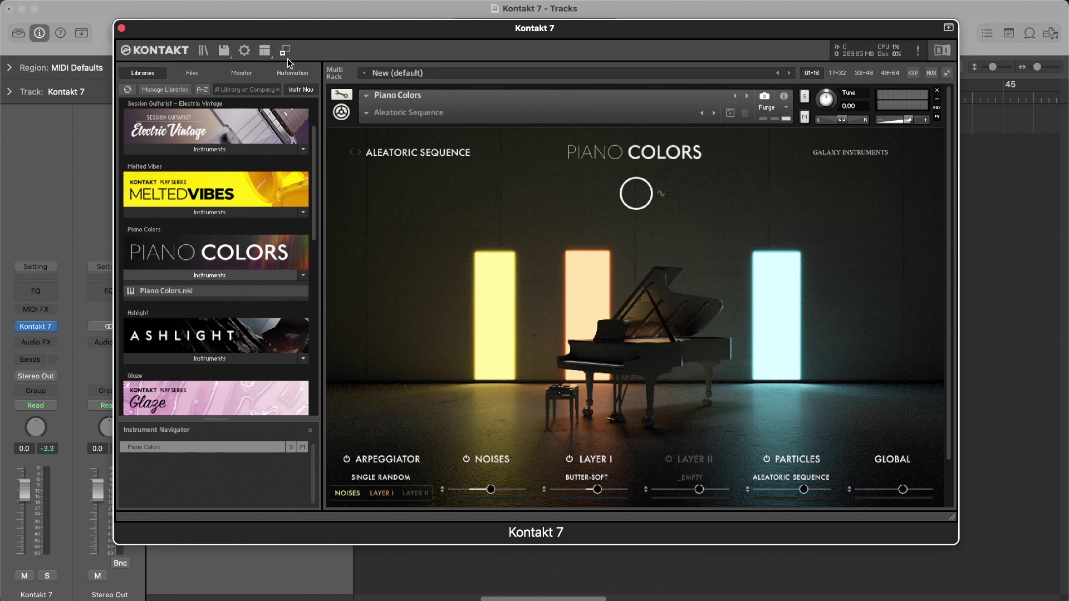
Step: Hide the Side Pane and open the preset browser, with the Kontakt window moved toward the middle of the screen
left_click(266, 55)
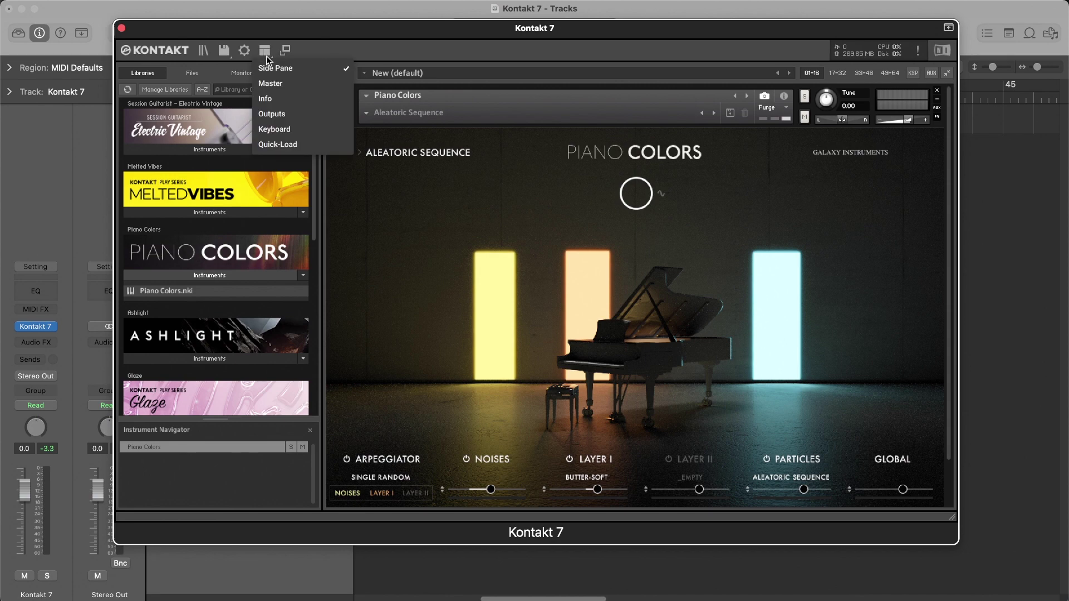
left_click(268, 66)
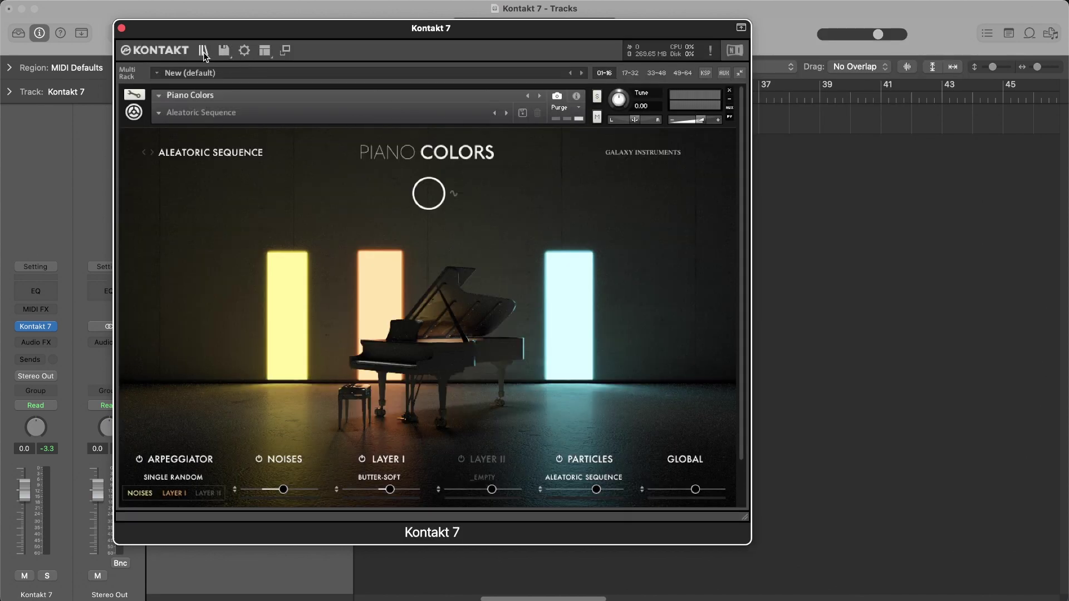
left_click(203, 51)
left_click_drag(448, 28, 557, 28)
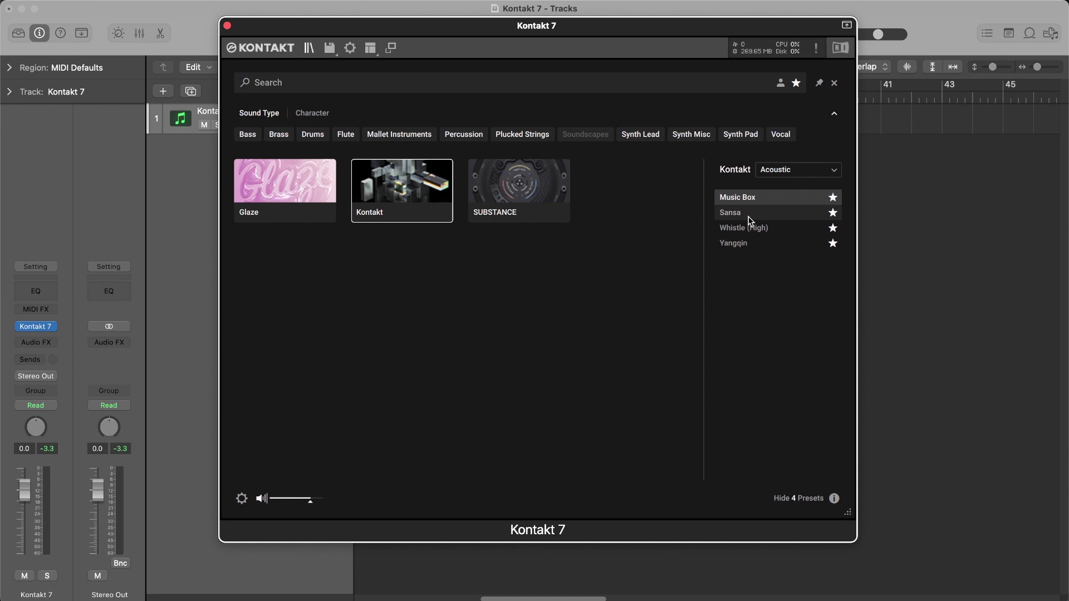
Step: Remove Piano Colors from the rack and load Music Box from the preset browser's Acoustic bank
left_click(311, 51)
left_click(838, 89)
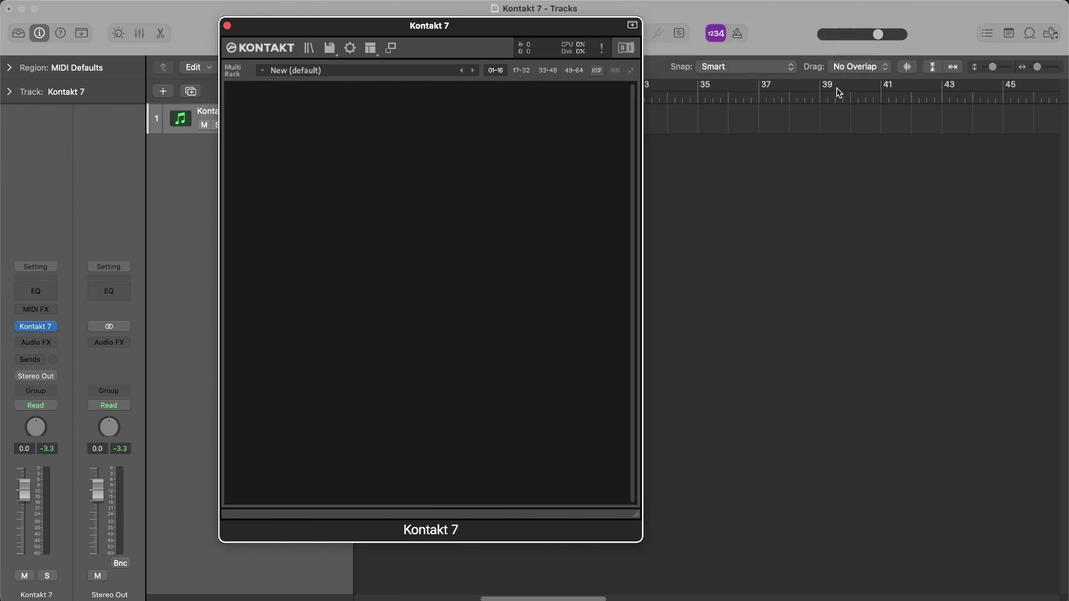
left_click(312, 51)
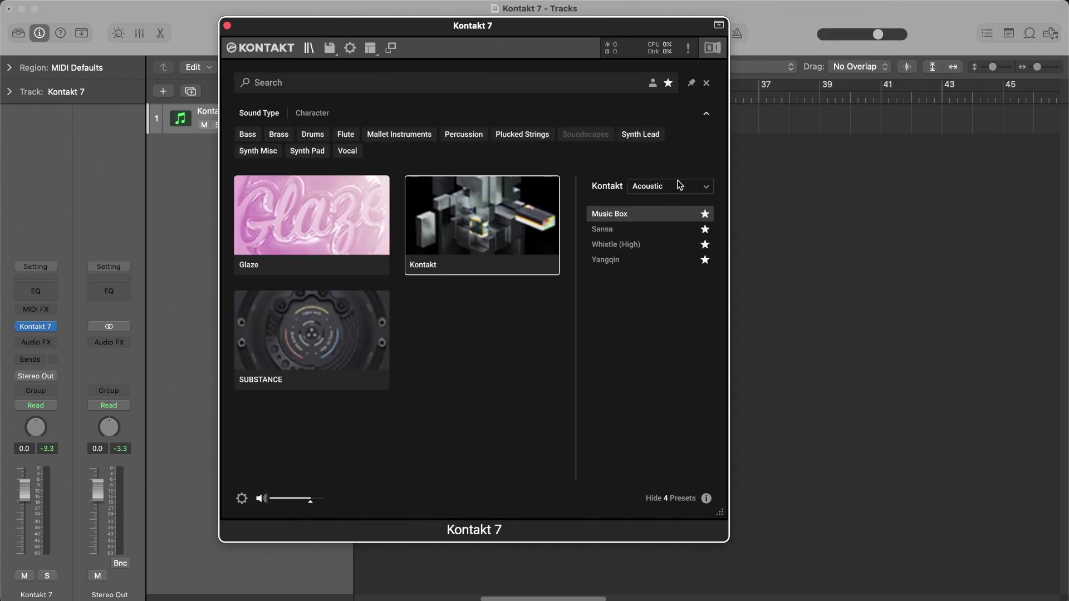
double_click(643, 219)
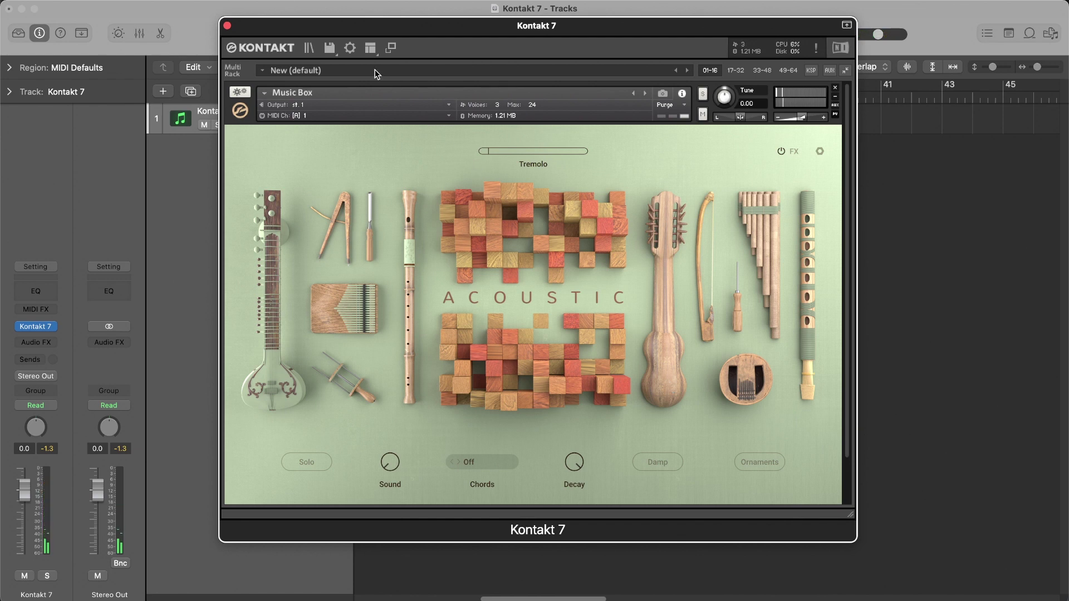
Step: Remove Music Box from the rack and load Jazz Upright from the Kontakt library's Band bank
left_click(835, 88)
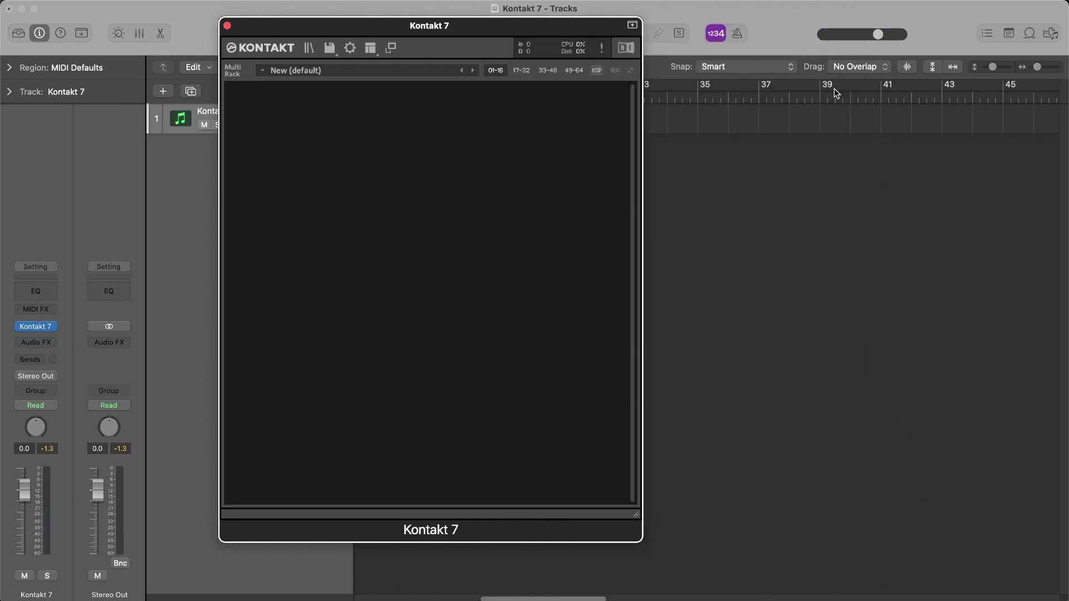
left_click(308, 49)
left_click(703, 187)
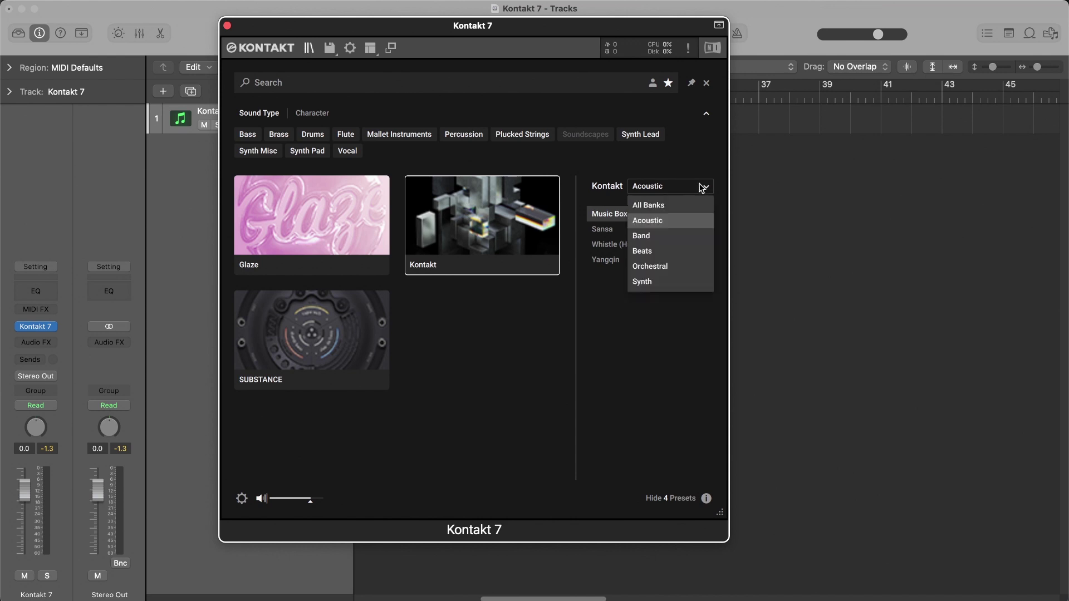
left_click(688, 236)
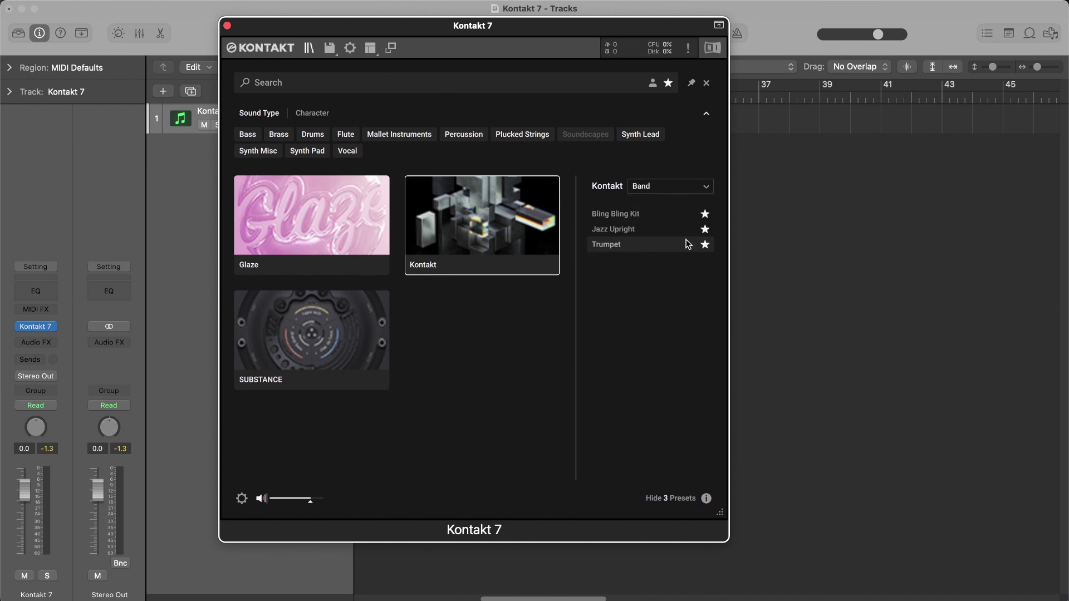
left_click(657, 234)
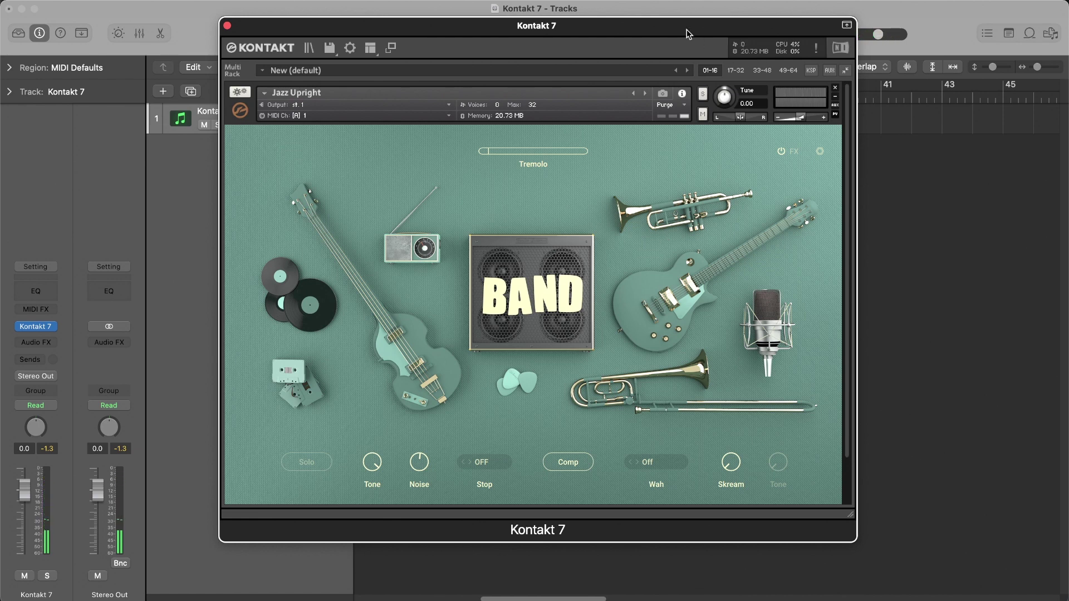
Step: Remove Jazz Upright from the rack and load Harp from the Kontakt library's Orchestral bank
left_click(836, 87)
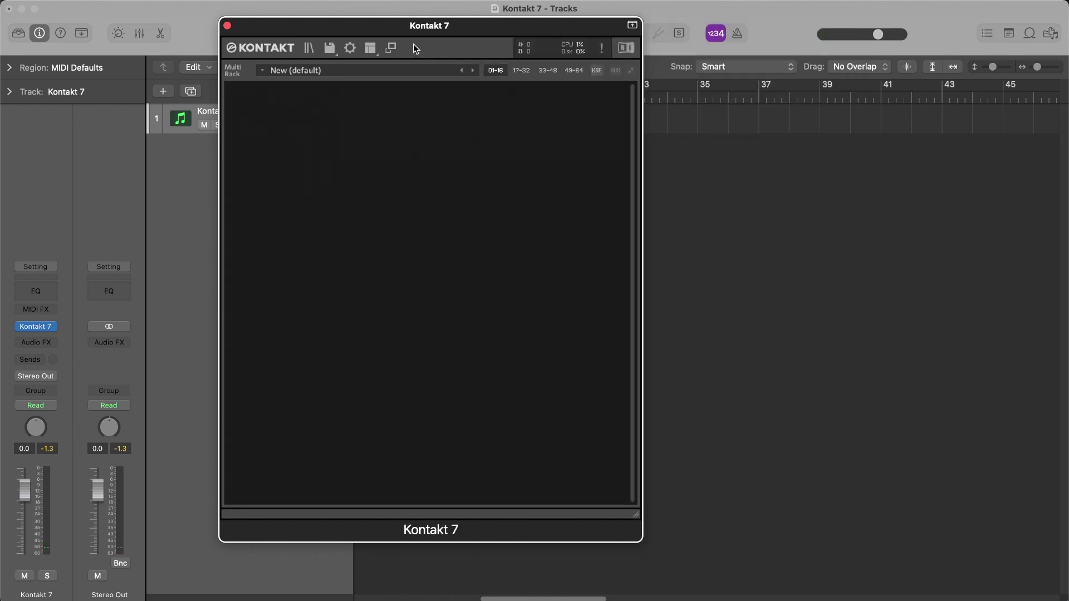
left_click(309, 49)
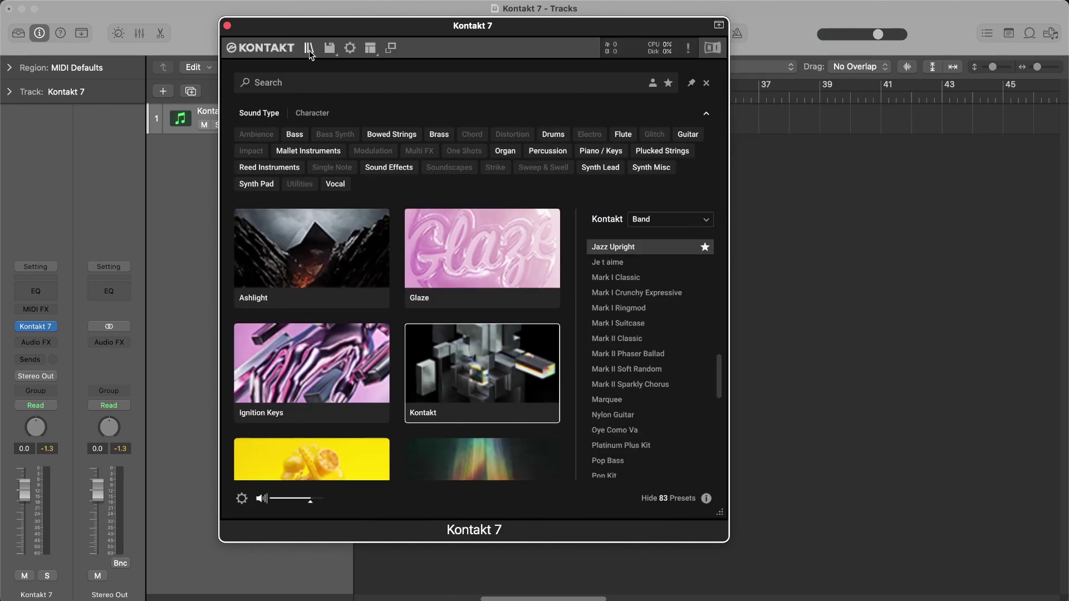
left_click(671, 220)
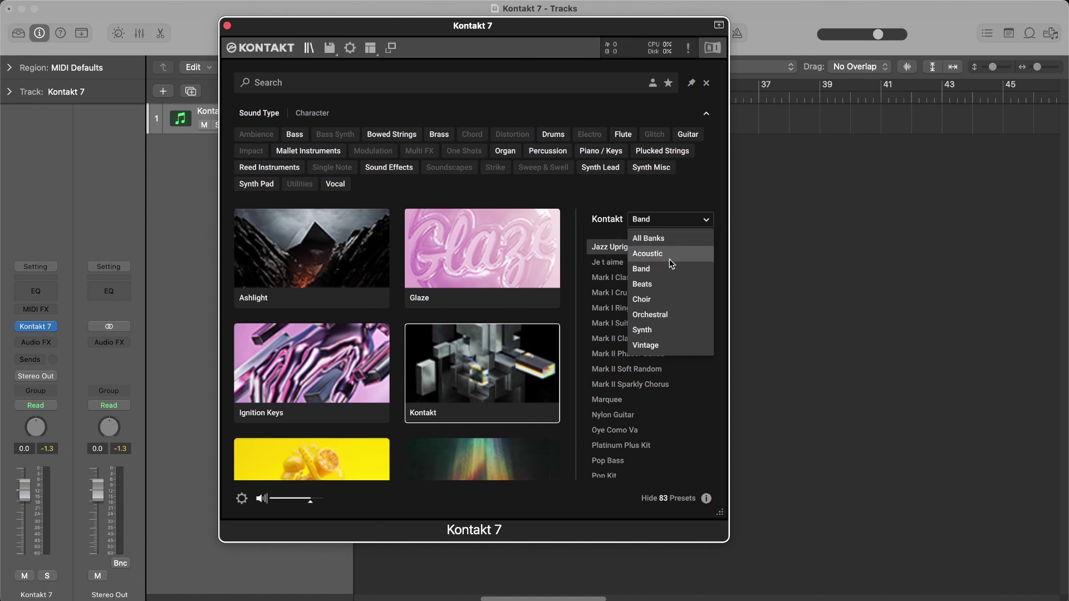
left_click(673, 315)
scroll(668, 321, "down", 5)
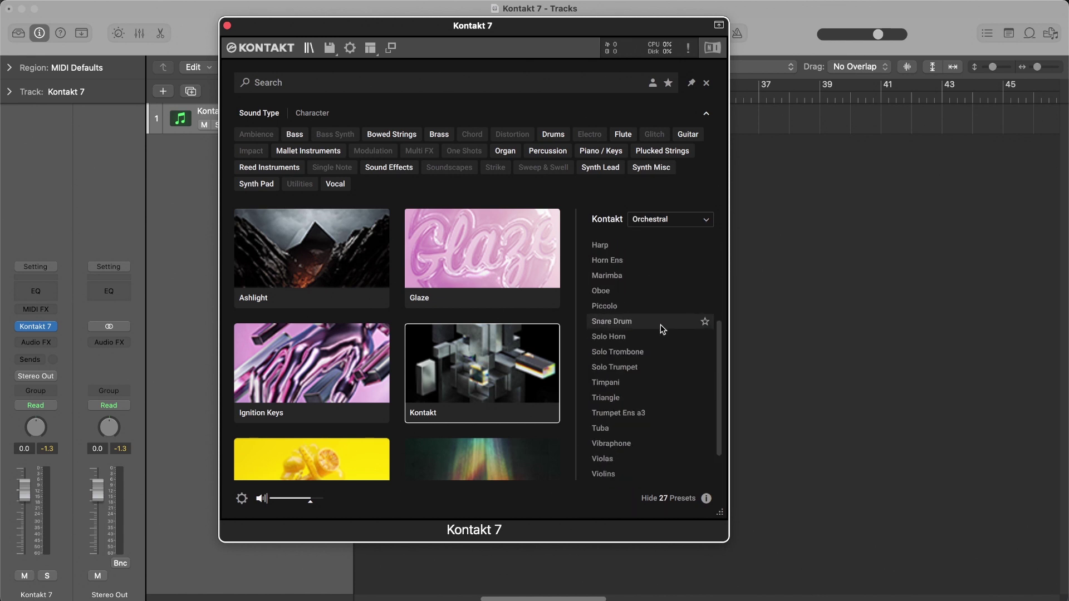
scroll(660, 325, "up", 1)
left_click(635, 259)
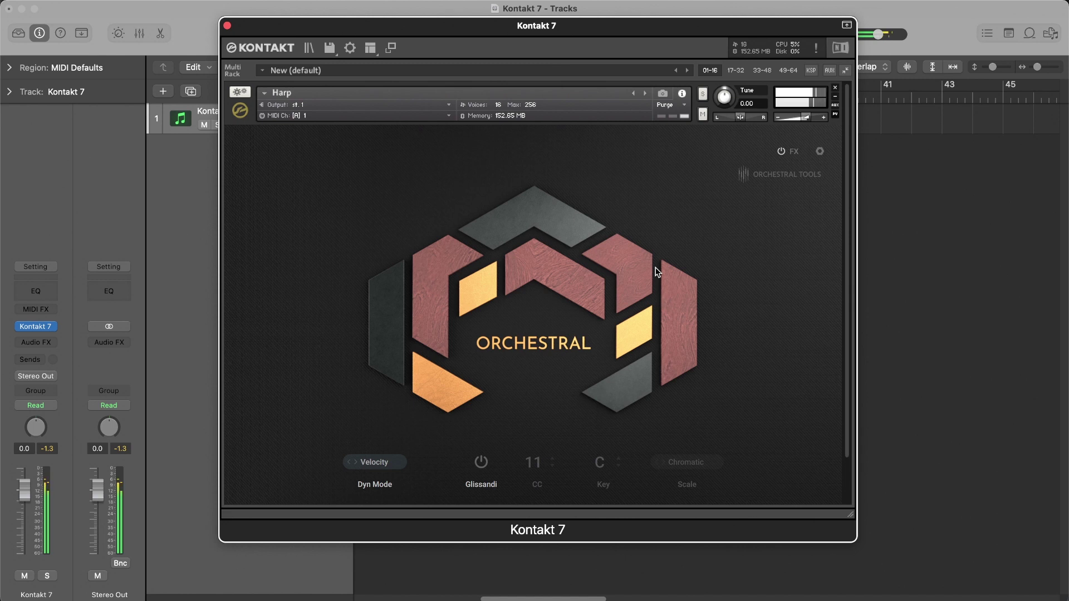
Step: View the Harp instrument's FX page and settings page, and return to its main Orchestral view
left_click(791, 152)
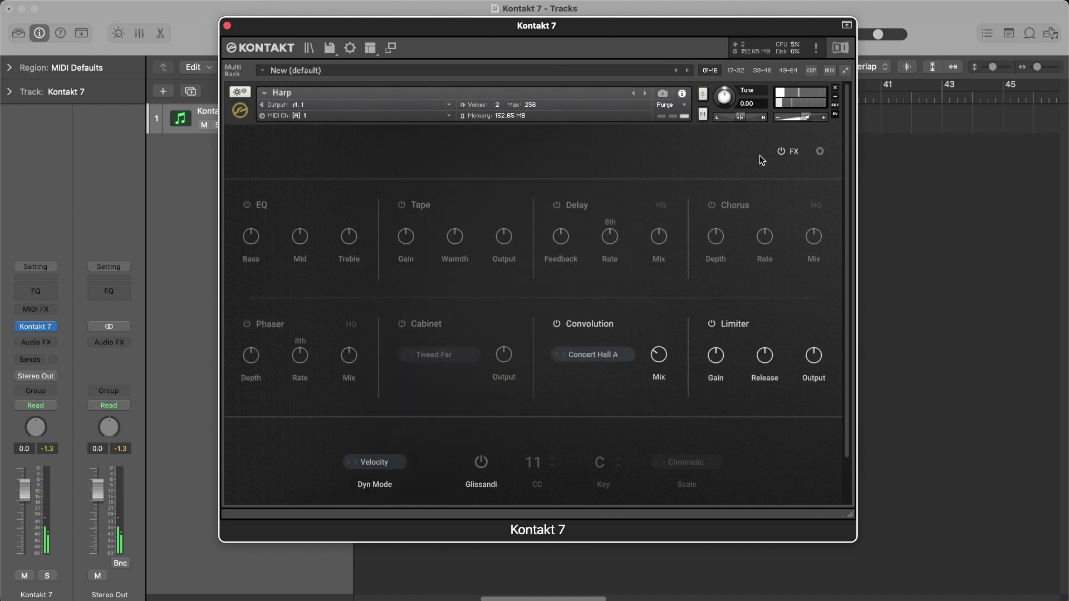
left_click(820, 151)
left_click(820, 152)
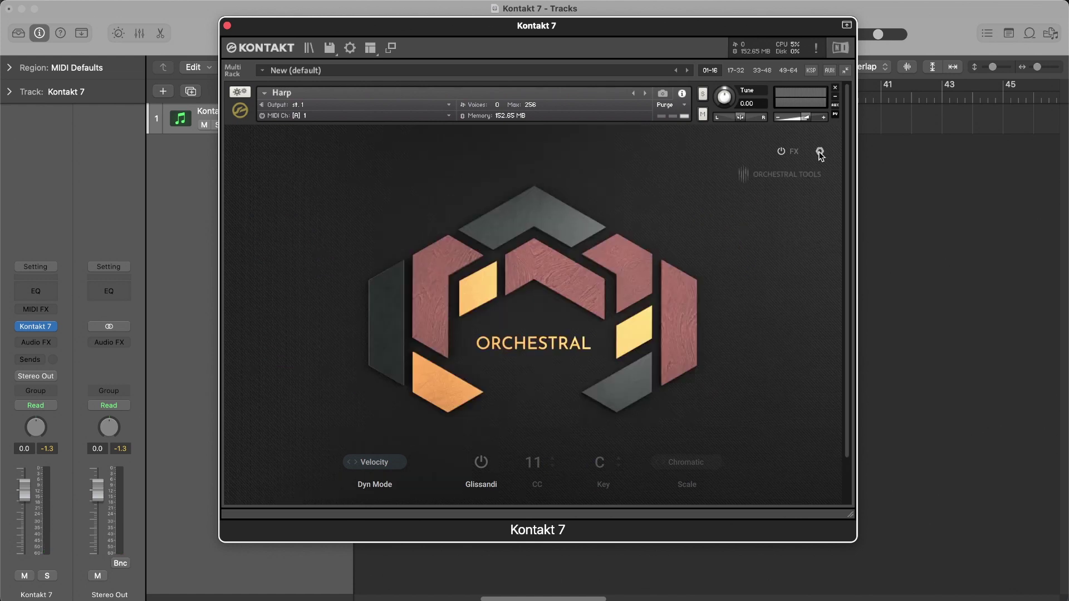
Step: Remove Harp from the rack and switch the Kontakt library in the preset browser to the Vintage bank
left_click(836, 89)
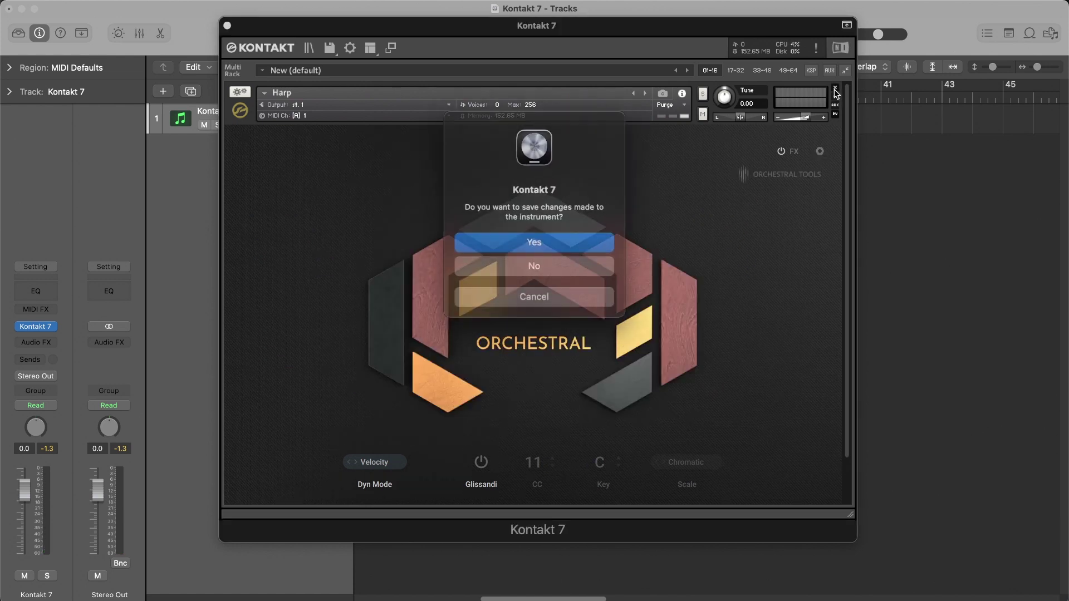
left_click(583, 234)
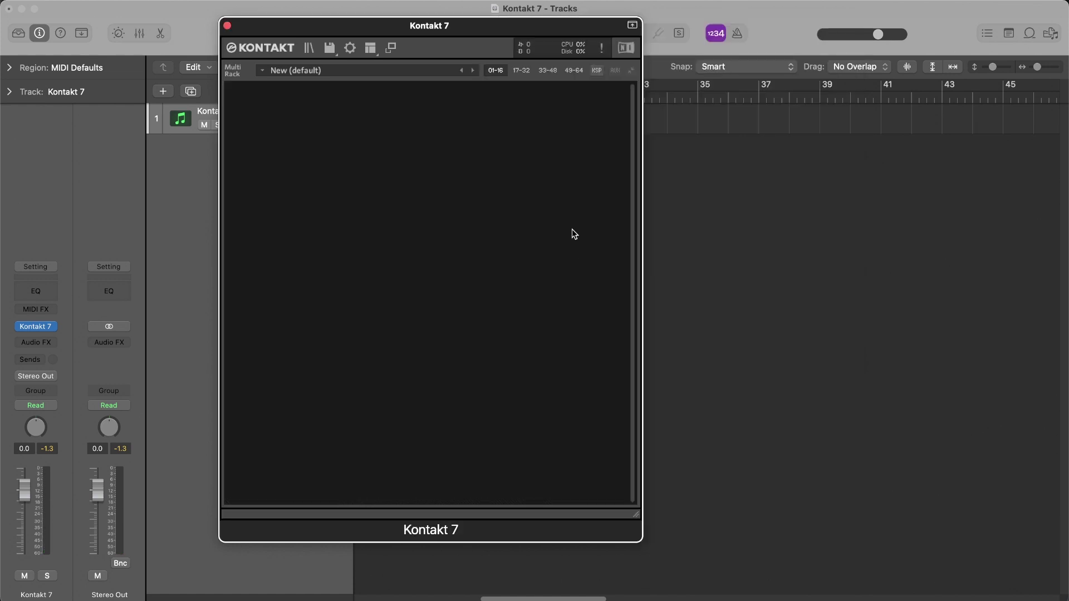
left_click(308, 49)
left_click(688, 221)
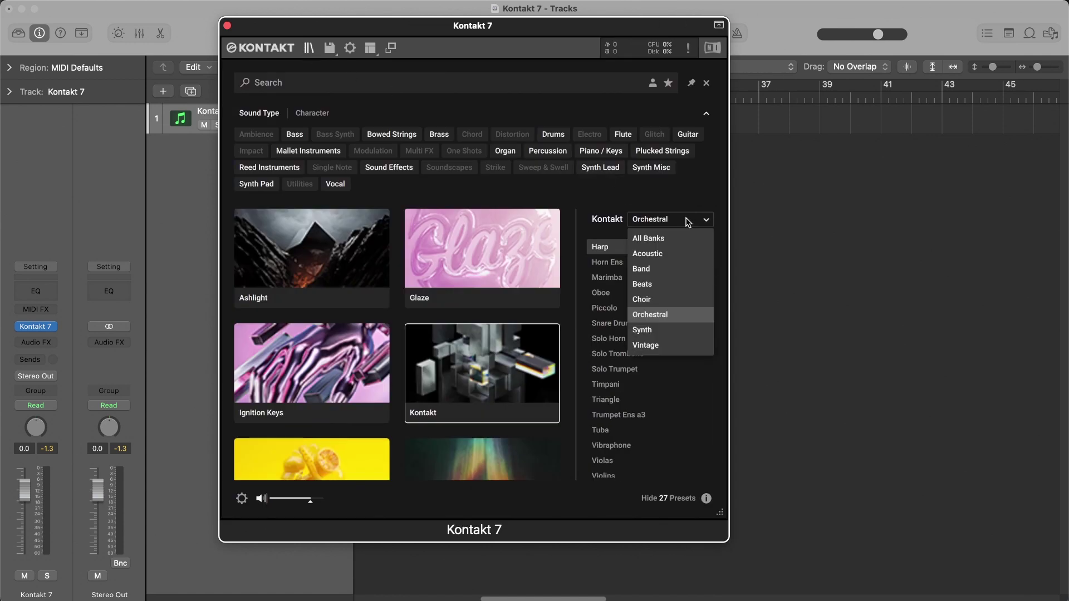
left_click(674, 347)
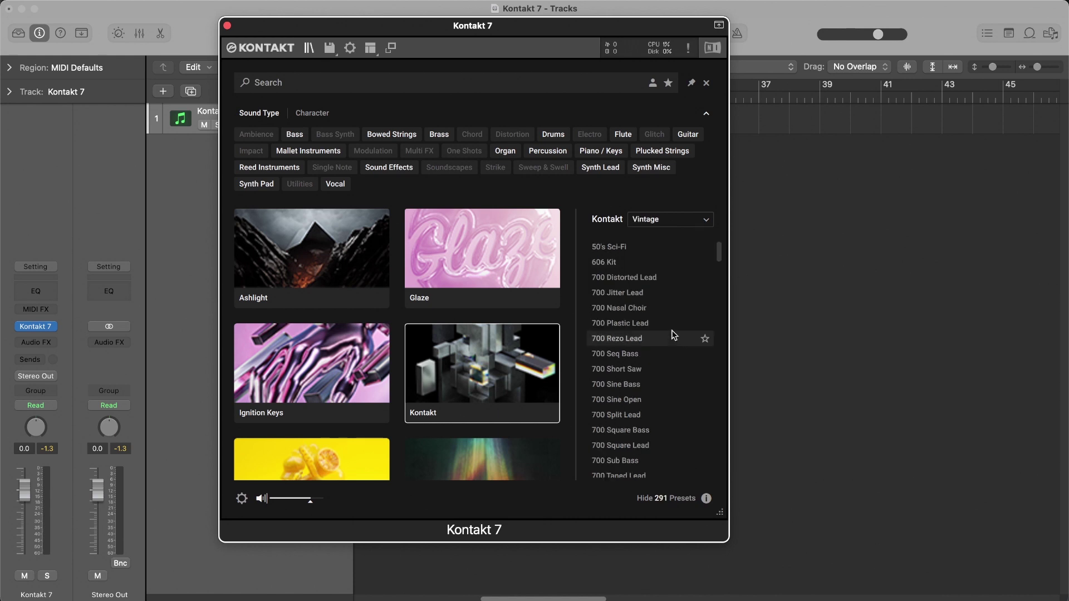
Step: Audition the Vintage presets 700 Square Bass, 700 Square Lead, 700 Sub Bass, Additive Piano and Acid Mini Bass
scroll(671, 304, "down", 5)
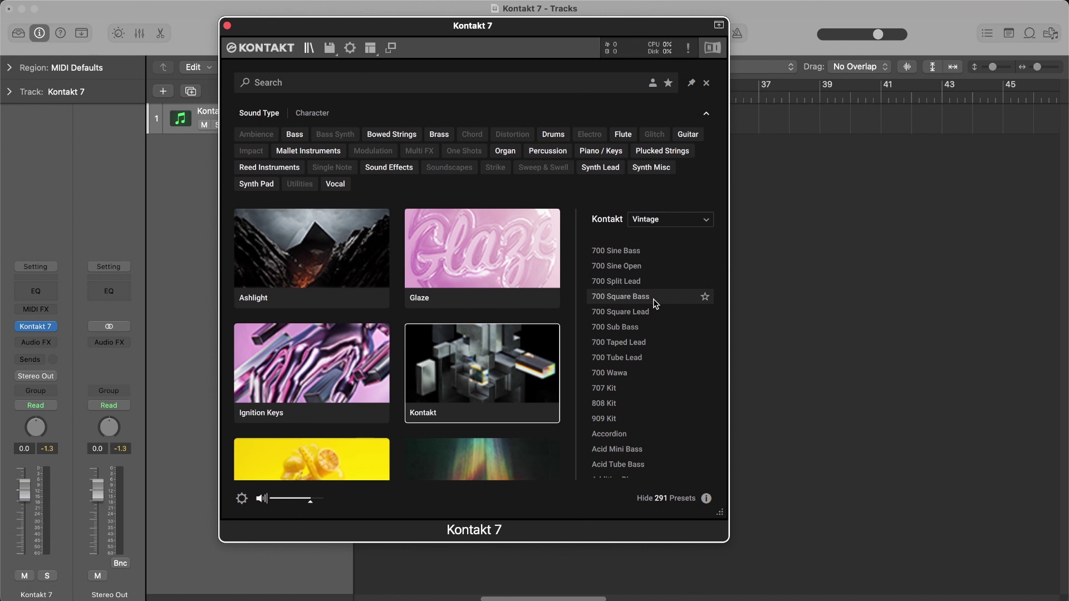
left_click(654, 299)
left_click(652, 310)
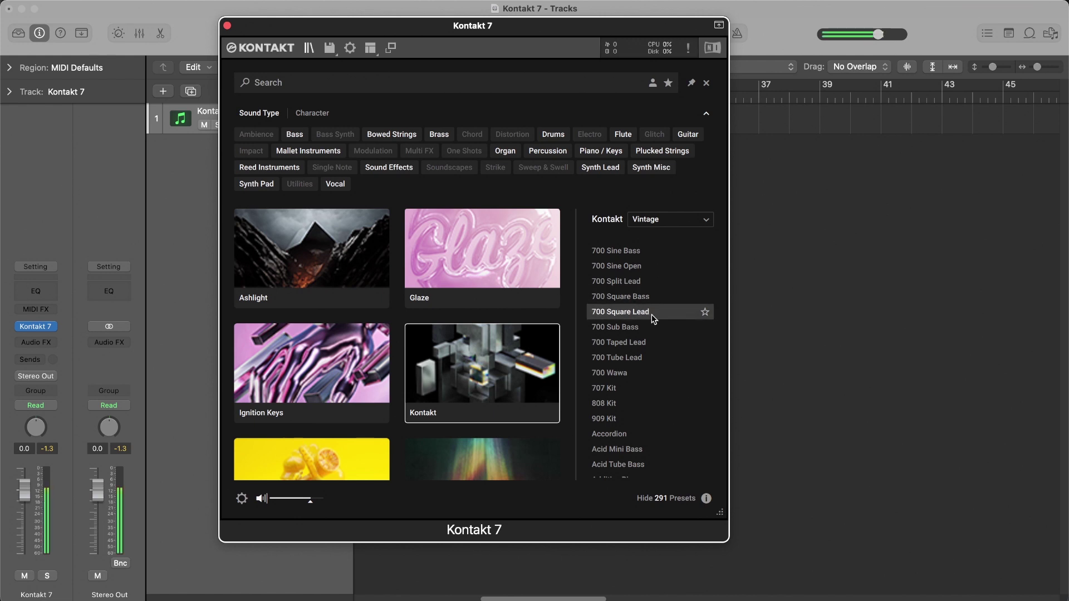
left_click(648, 325)
scroll(653, 320, "down", 4)
left_click(653, 304)
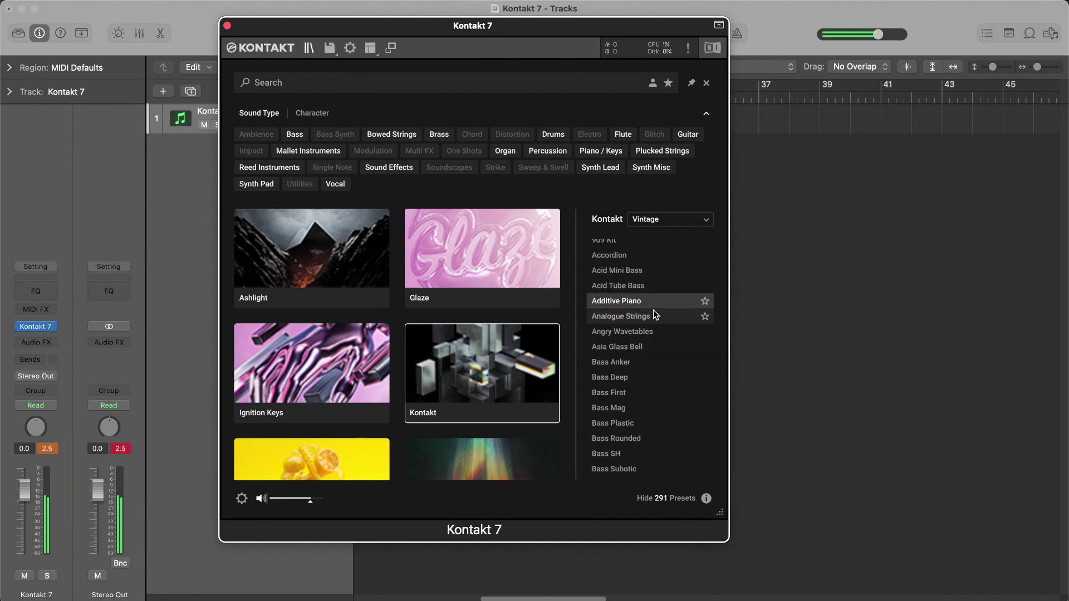
left_click(657, 278)
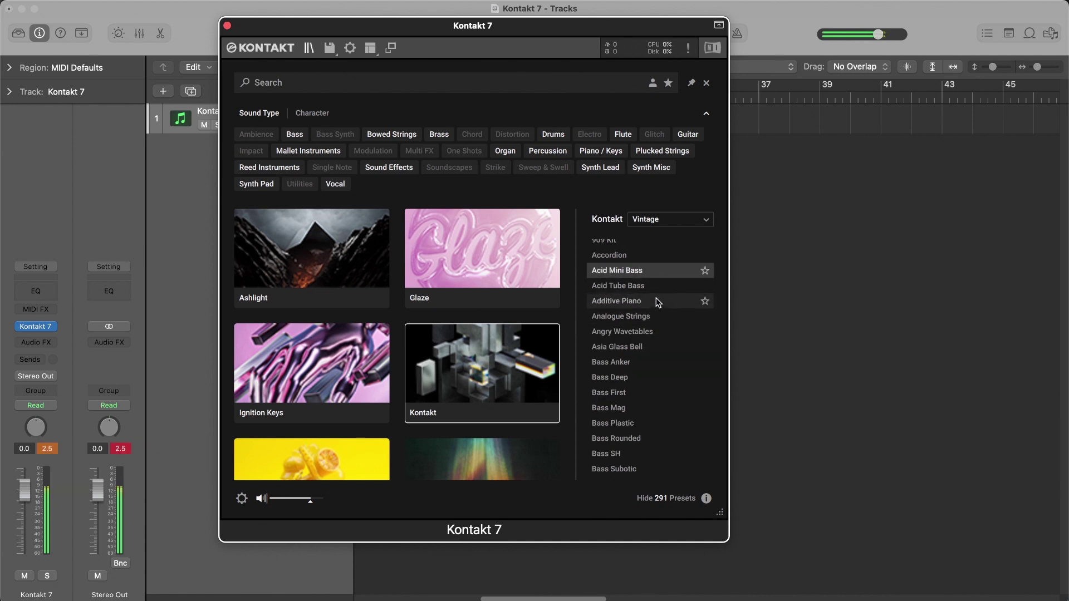
Step: Audition the Vintage bass presets Bass Anker, Bass Mag, Bass SH and Bass Synced
left_click(656, 361)
left_click(658, 408)
scroll(659, 390, "down", 3)
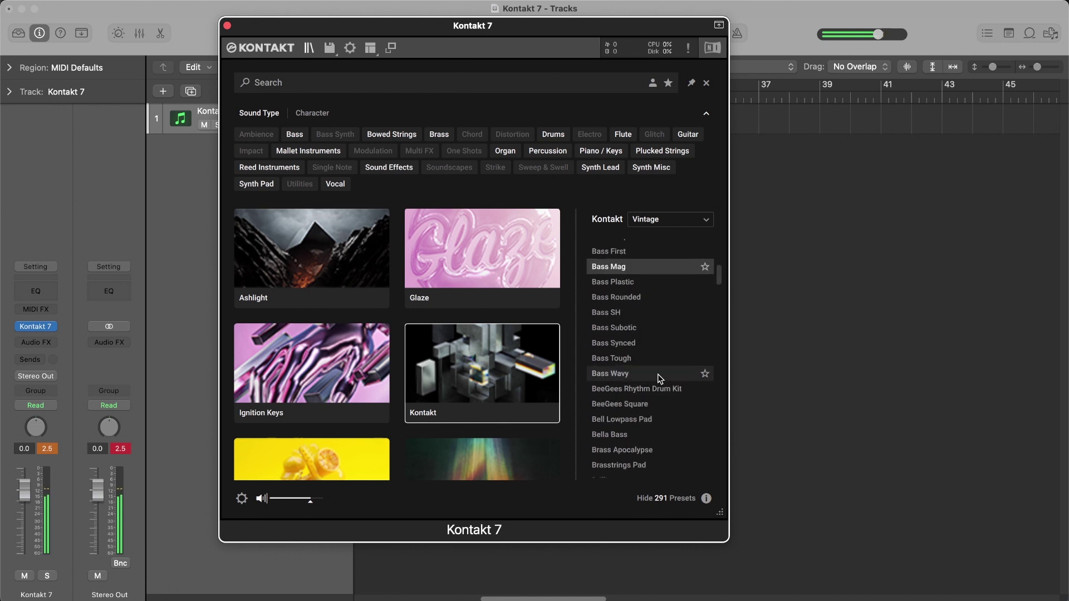
scroll(660, 378, "up", 1)
left_click(644, 346)
left_click(645, 376)
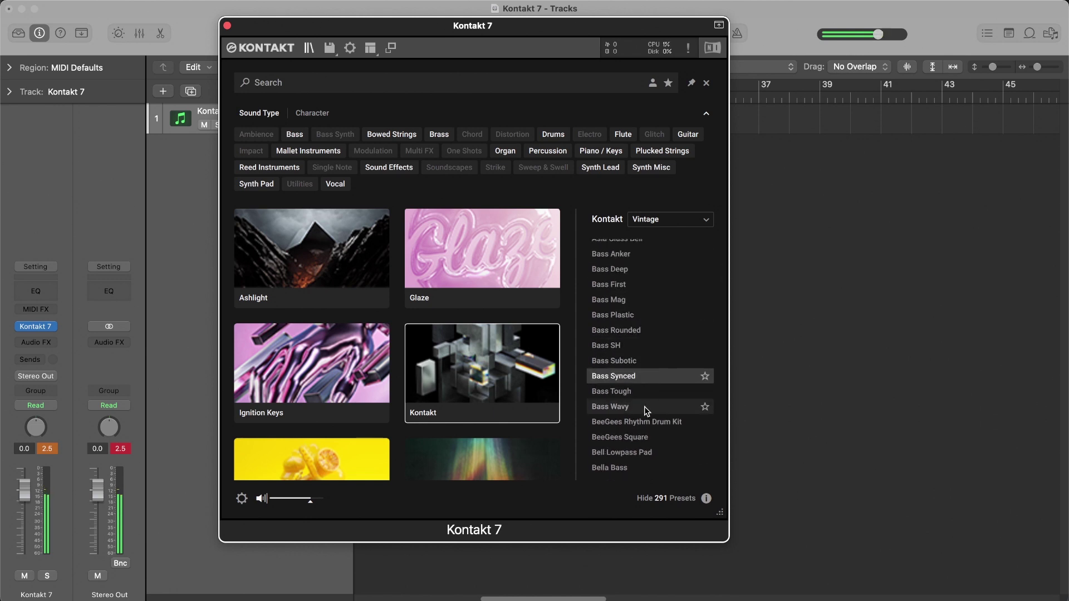
Step: Load the Bass Synced preset from the Vintage bank into the rack
left_click(643, 407)
left_click(647, 375)
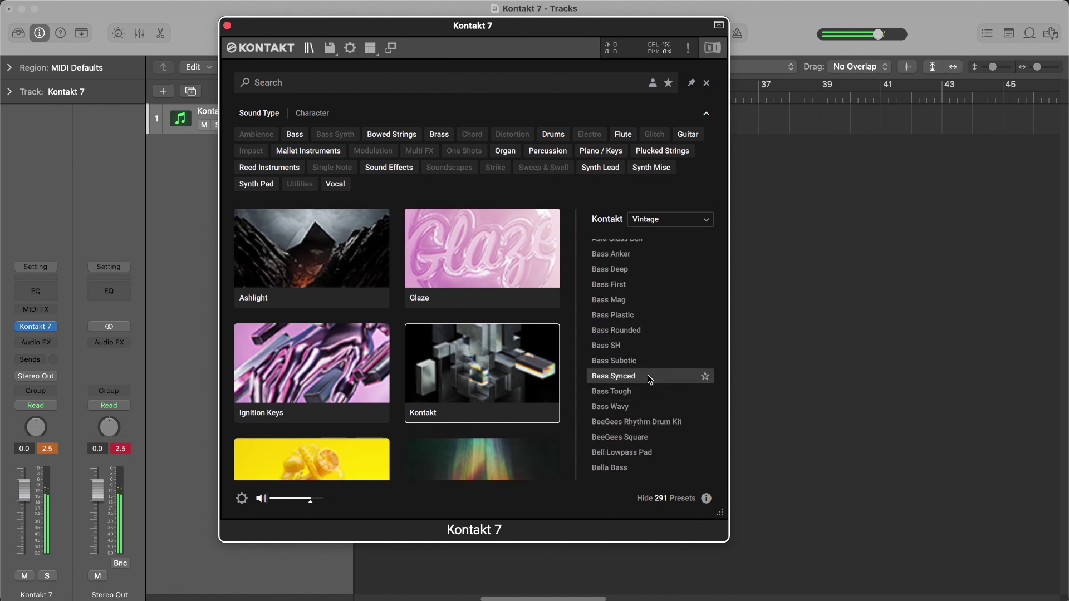
double_click(638, 377)
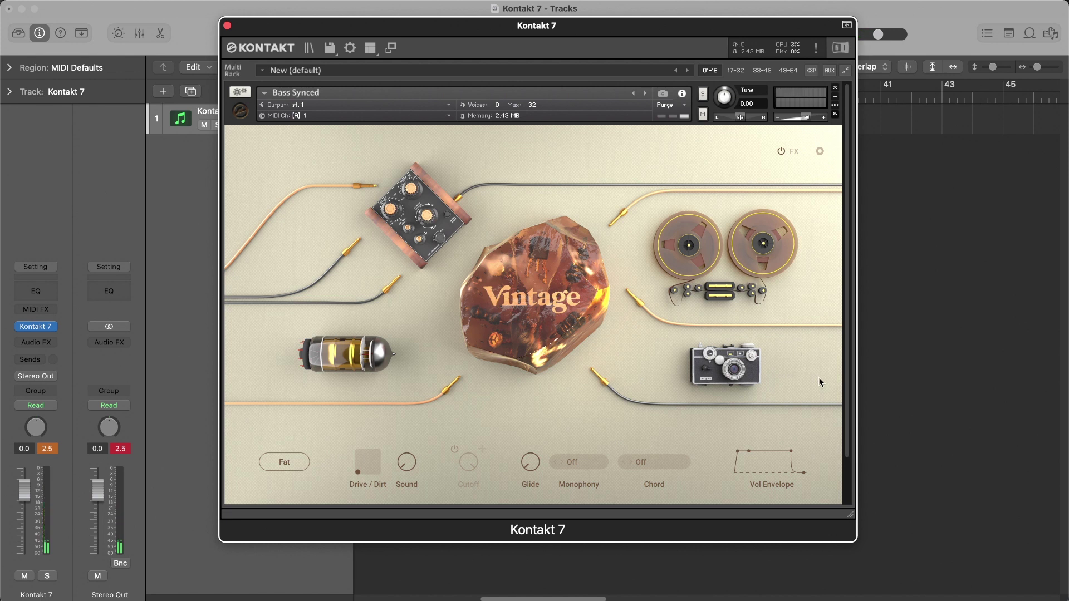
Step: Remove Bass Synced from the rack and switch the Kontakt library in the preset browser to the Choir bank
left_click(835, 89)
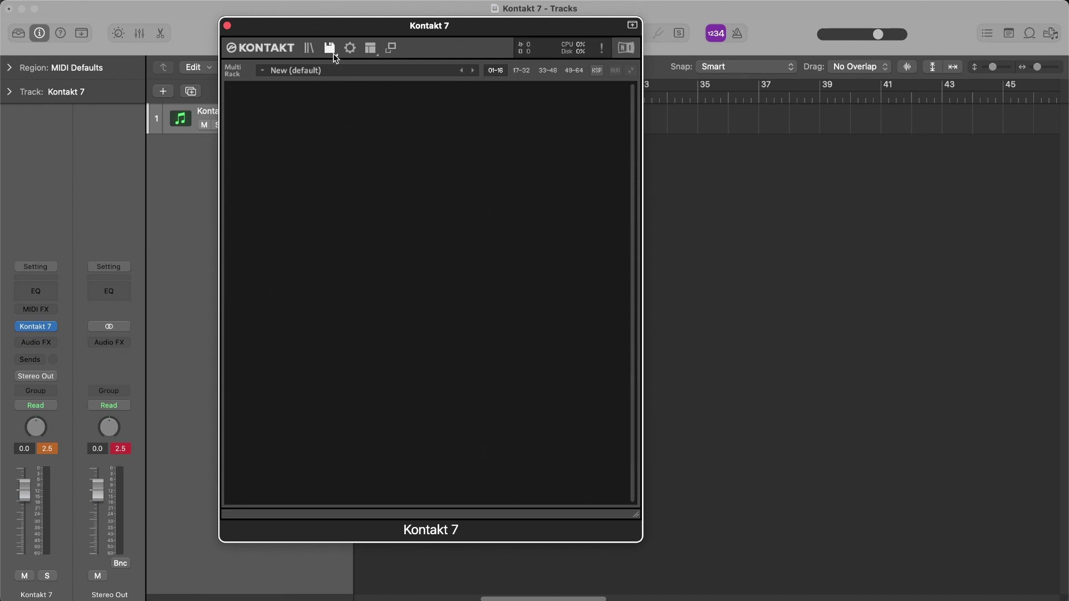
left_click(309, 48)
left_click(696, 217)
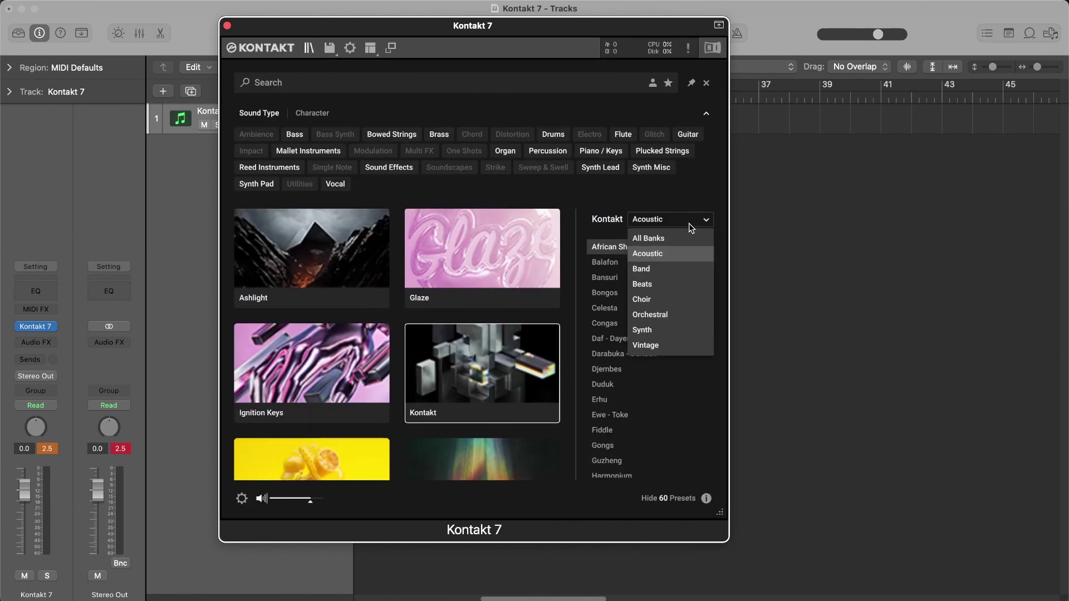
left_click(675, 300)
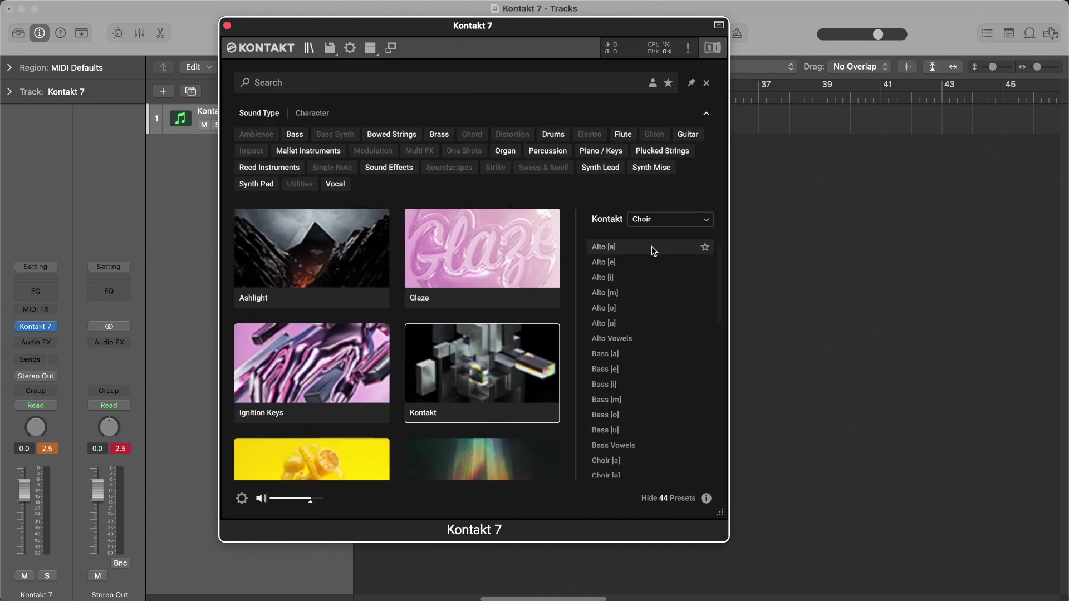
Step: Audition the Choir presets Alto [i], Alto [o] and Bass [a], and load Bass [a] into the rack
left_click(648, 278)
left_click(646, 308)
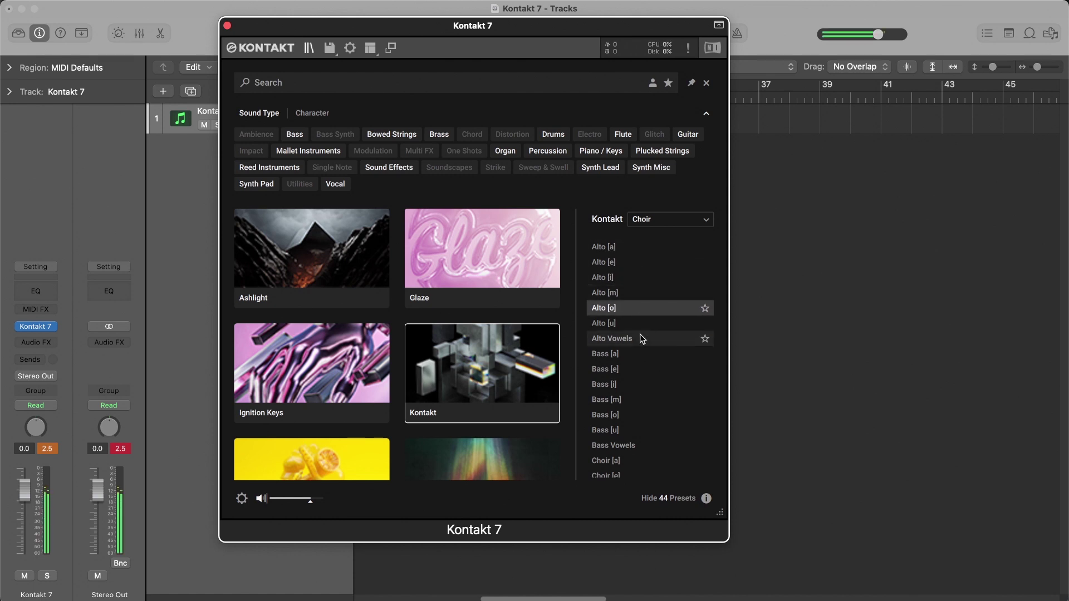
left_click(646, 353)
scroll(652, 351, "down", 2)
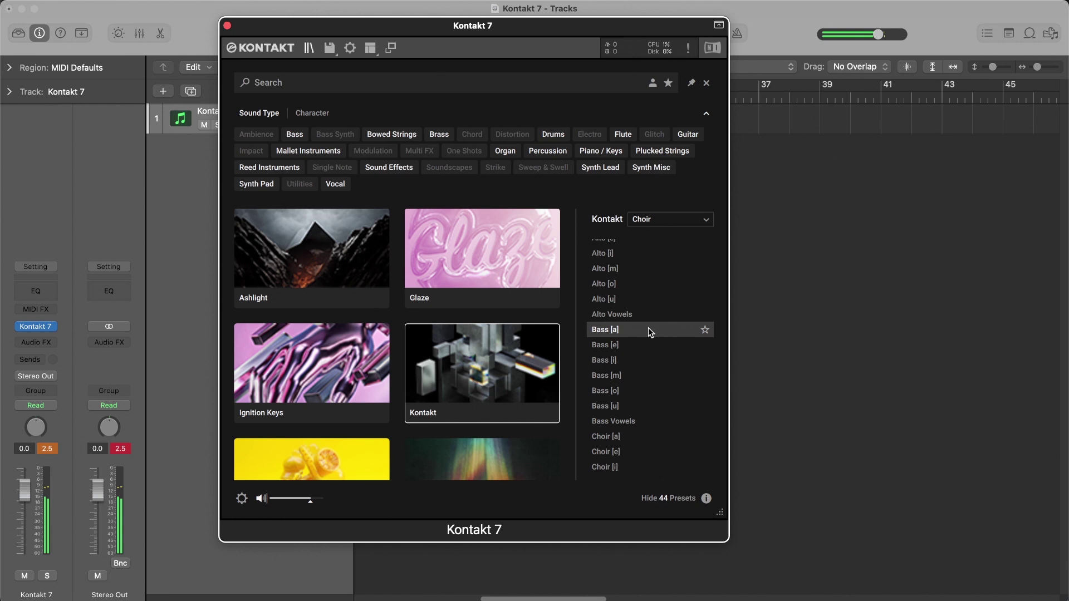
double_click(648, 330)
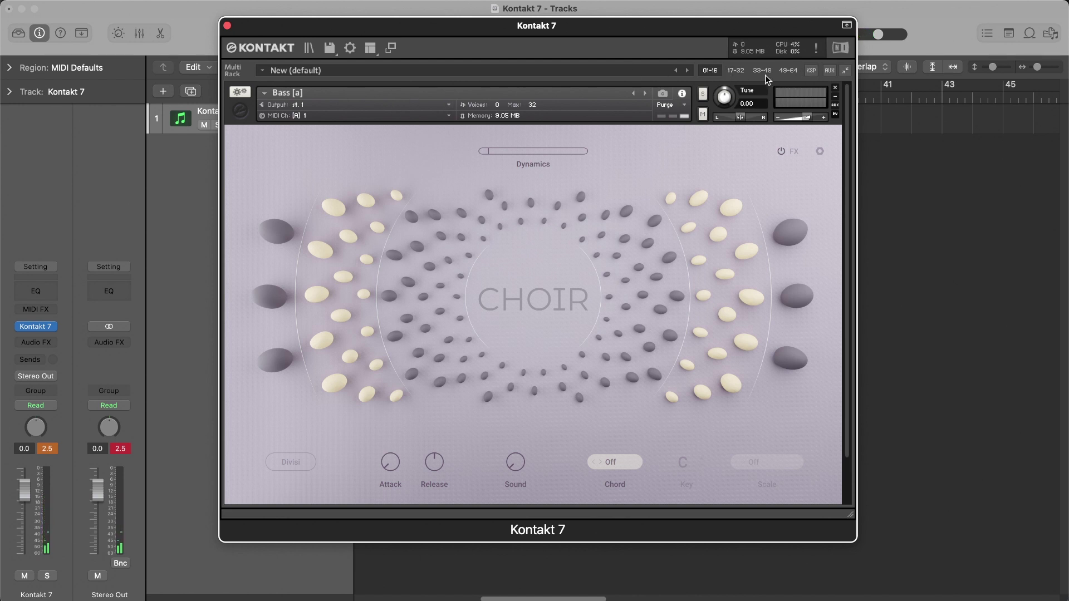
Step: Remove Bass [a] from the rack and load the Alto [a] preset from the Choir bank
left_click(835, 87)
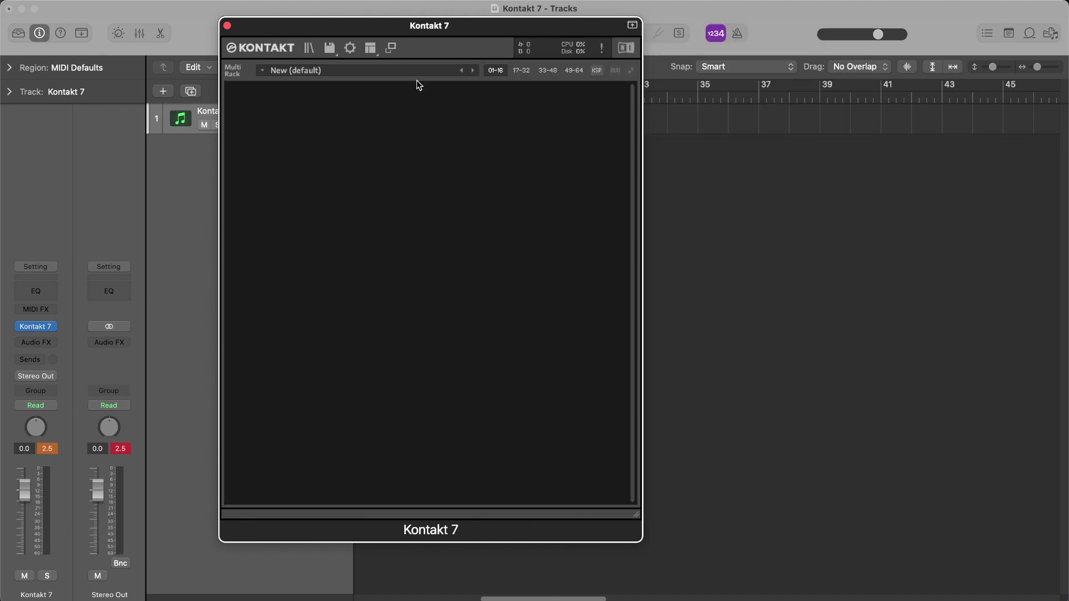
left_click(308, 48)
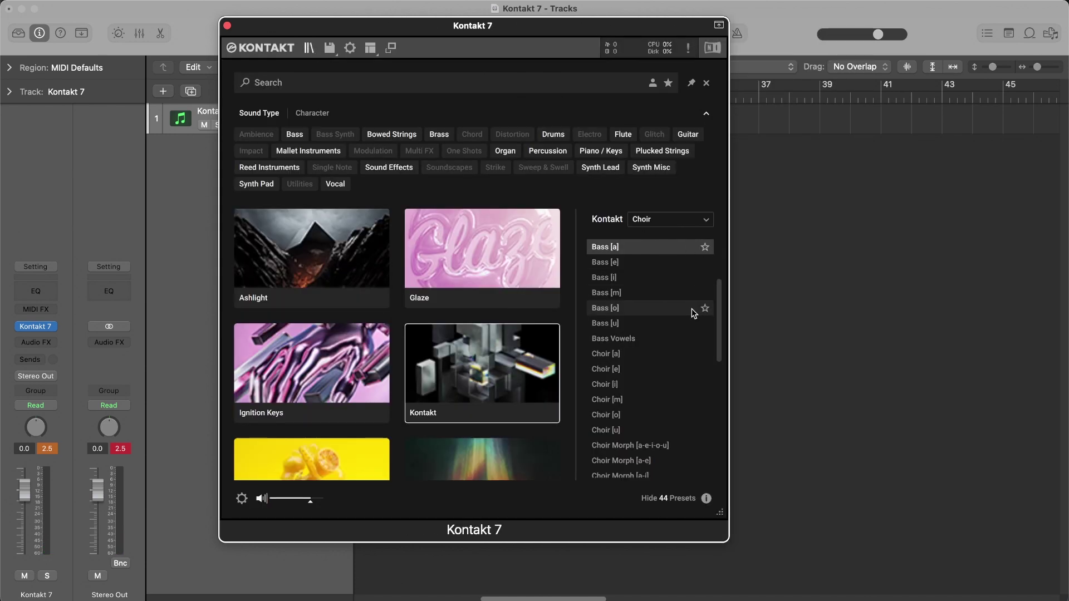
scroll(641, 345, "down", 5)
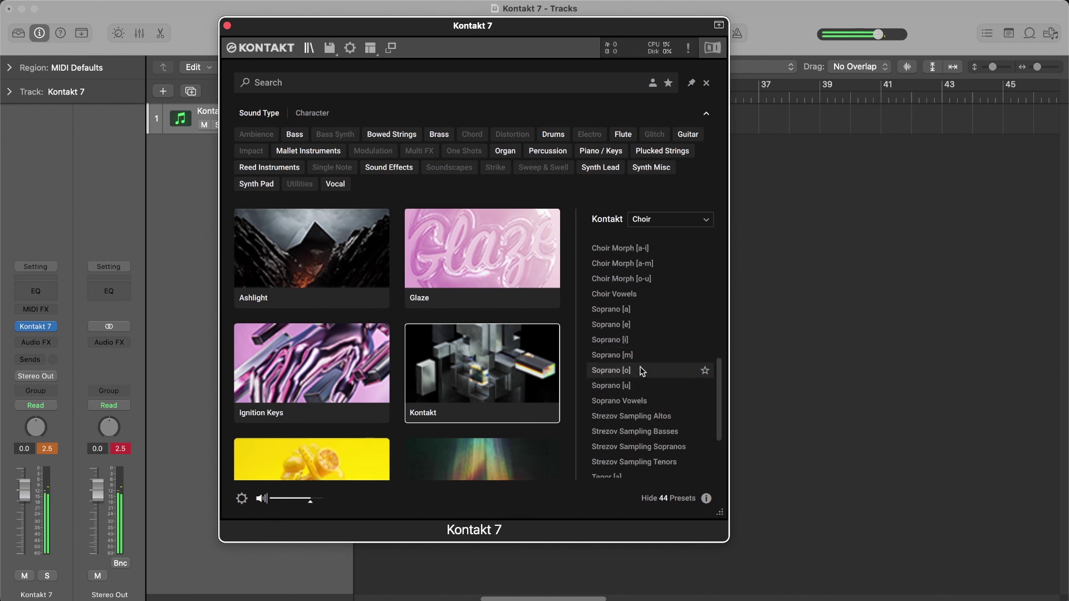
double_click(648, 329)
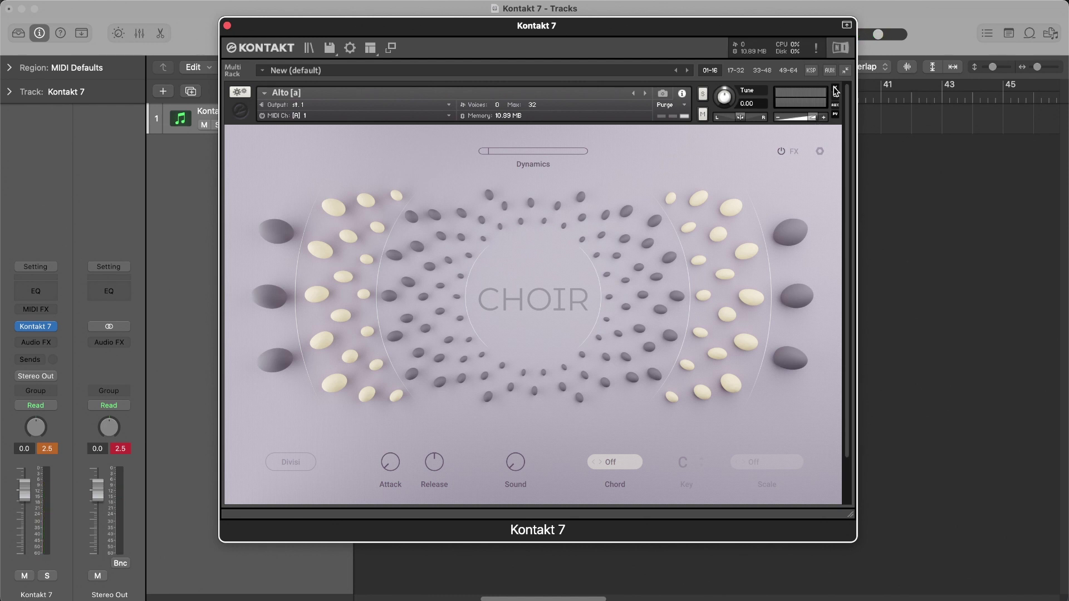
Step: Make the Kontakt window slightly taller and clear the library selection in the preset browser to list all presets
mouse_move(851, 514)
left_mouse_down()
mouse_move(844, 467)
mouse_move(845, 524)
left_mouse_up()
left_click_drag(845, 538, 818, 535)
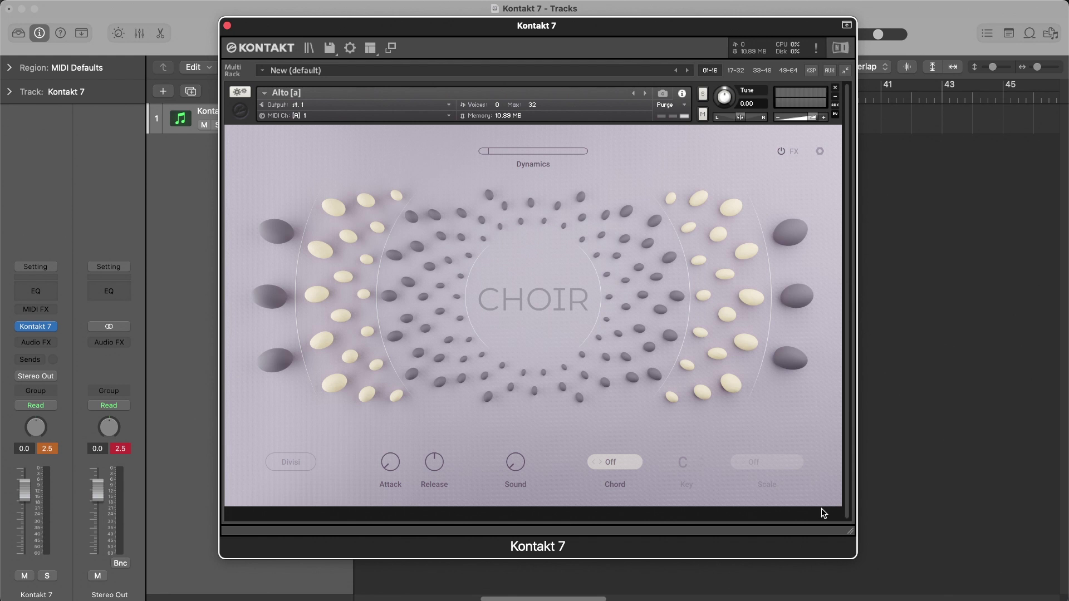
left_click(309, 48)
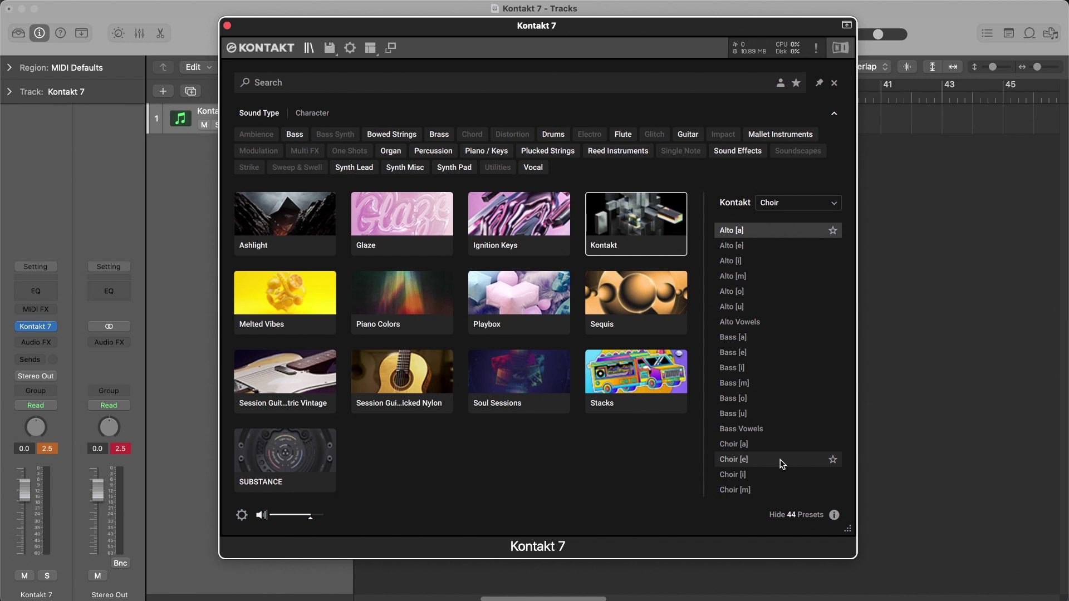
left_click(844, 342)
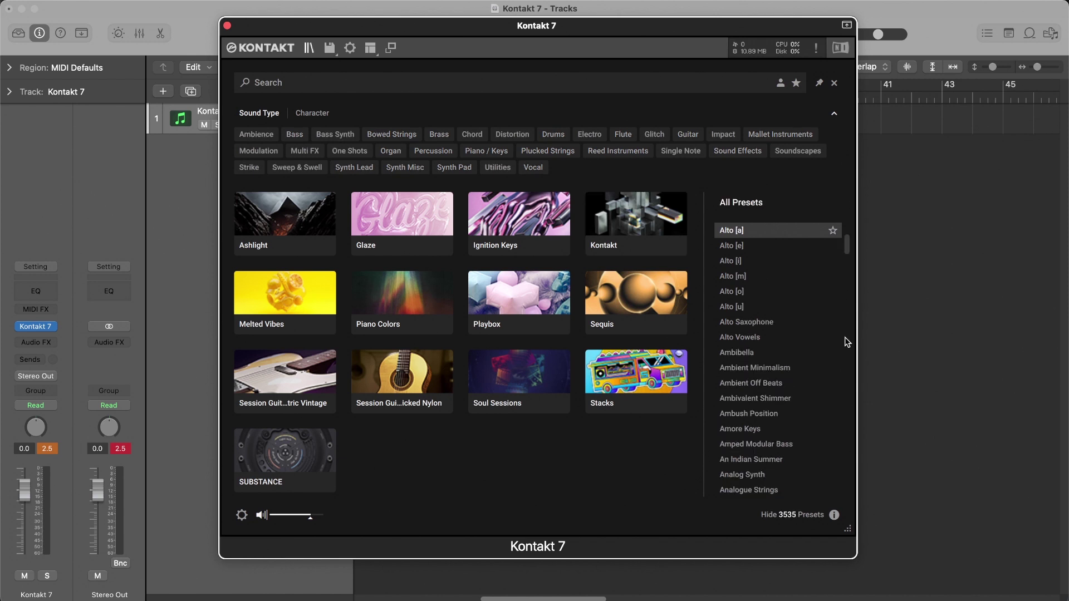